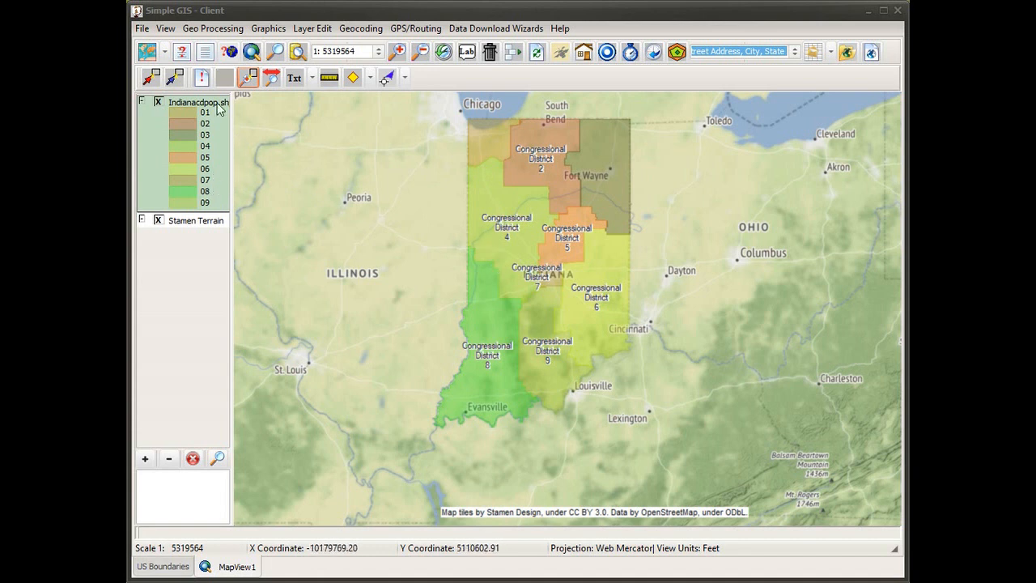
# Identify Congressional District 4 on the map and review its feature attributes, including the population fields by age group
pyautogui.click(202, 77)
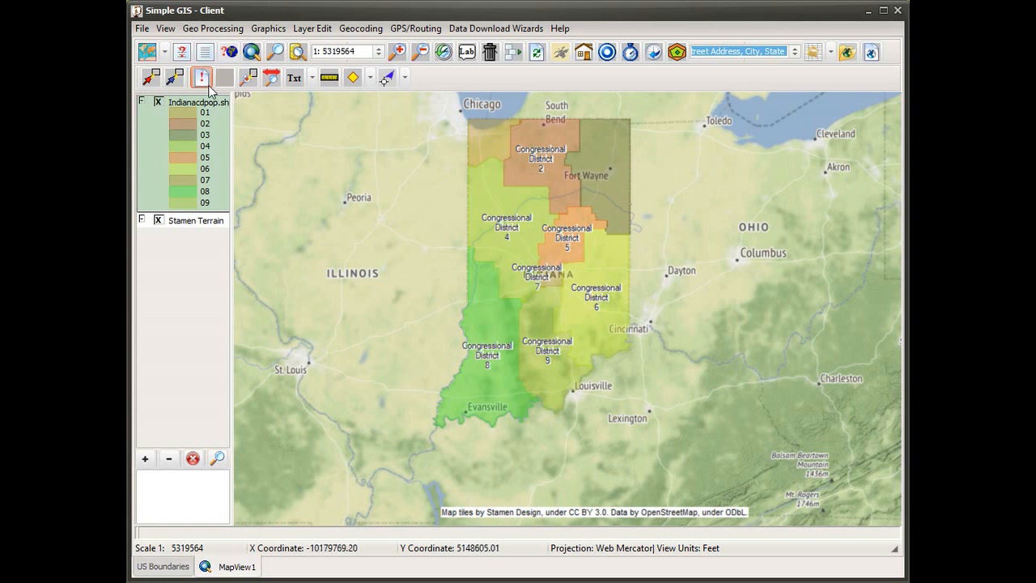
pyautogui.click(510, 253)
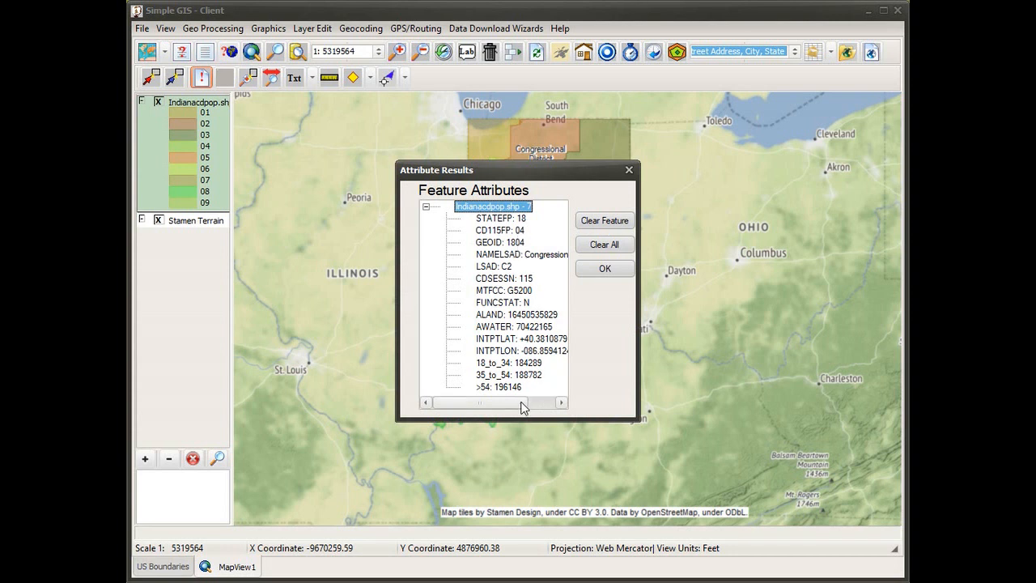
pyautogui.moveTo(522, 408); pyautogui.dragTo(541, 407)
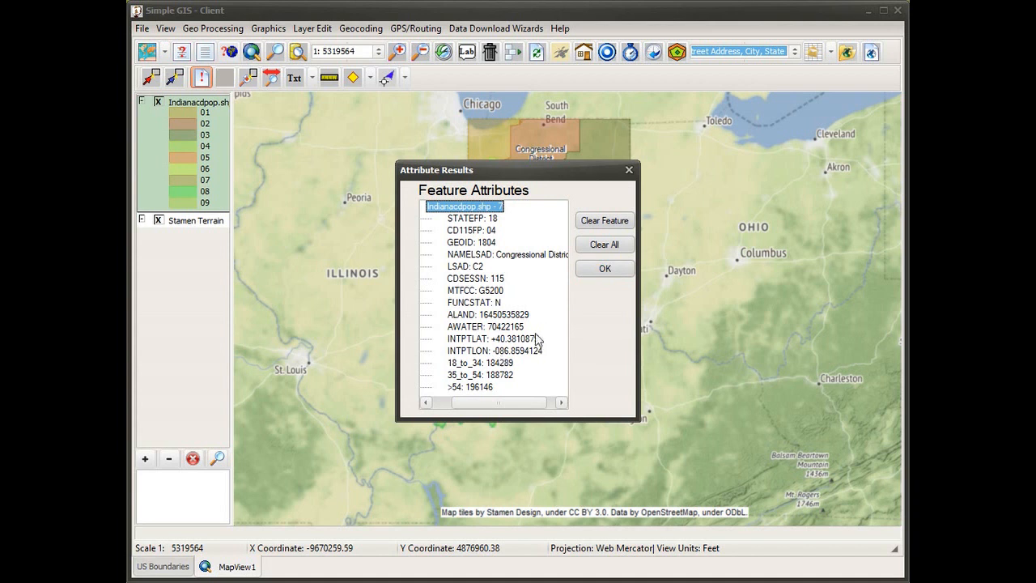
pyautogui.click(607, 270)
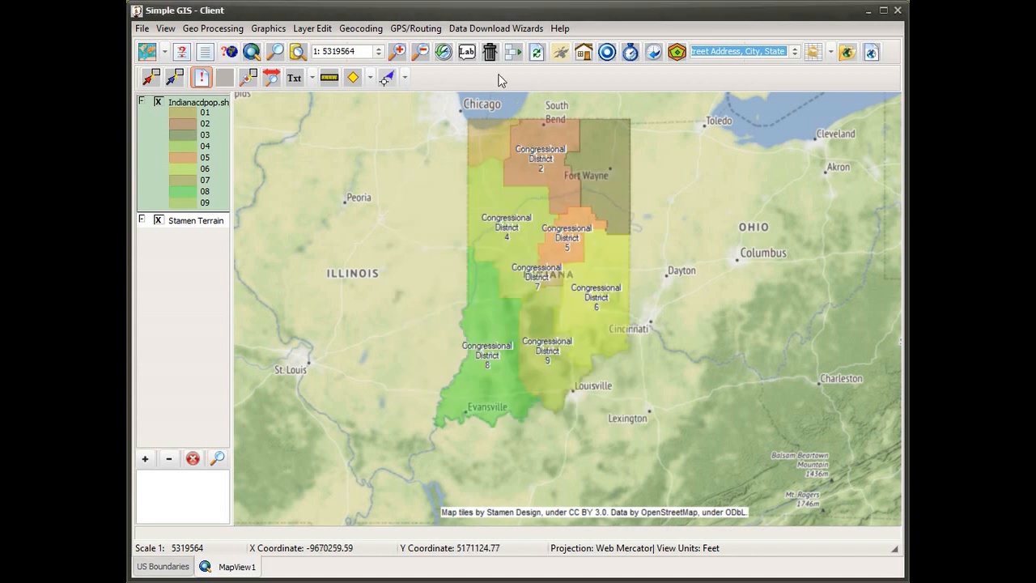
pyautogui.click(489, 30)
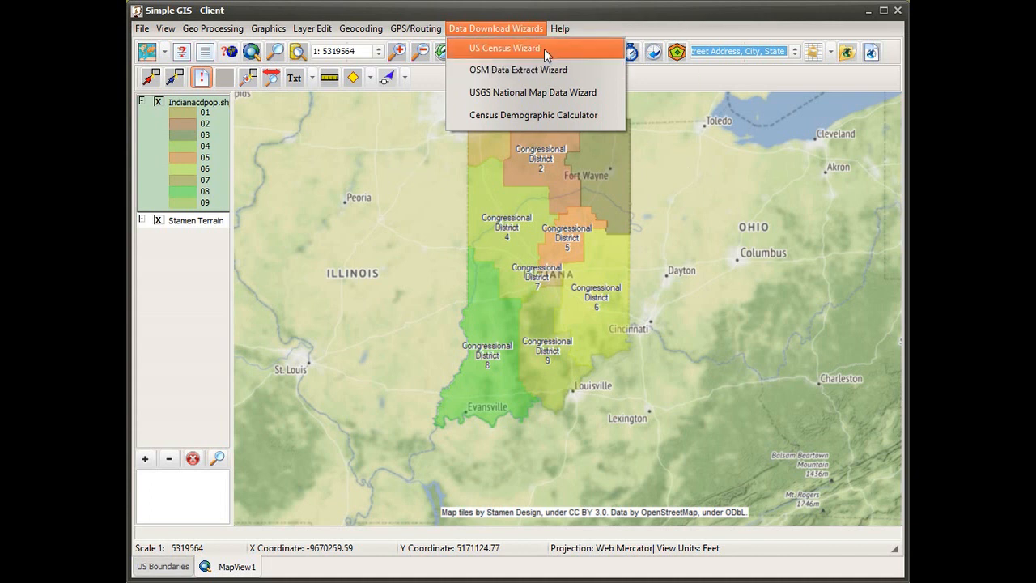
pyautogui.moveTo(557, 32)
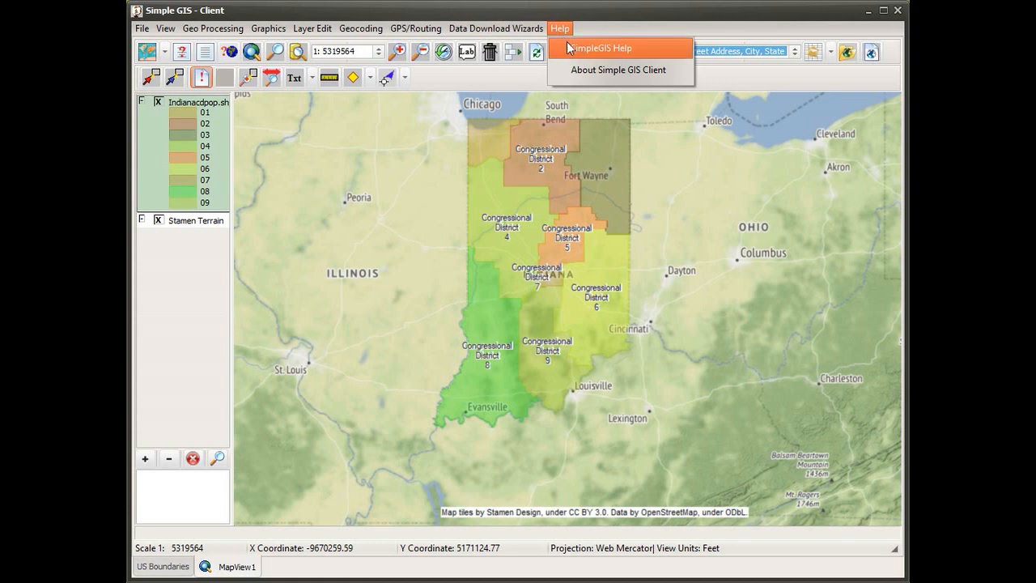
pyautogui.click(643, 19)
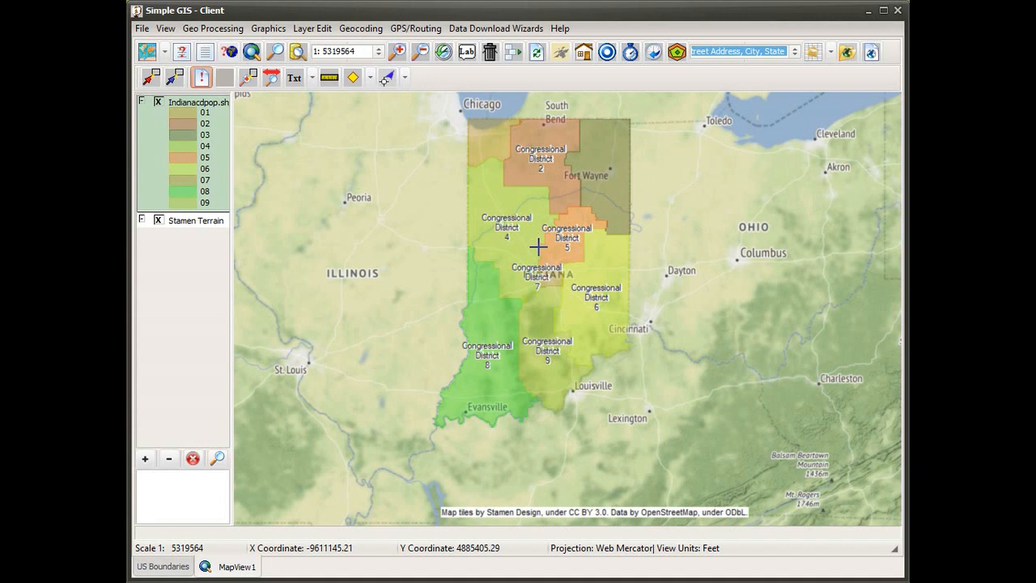
# Create a map document named Map1 from the small page full view portrait template
pyautogui.click(872, 57)
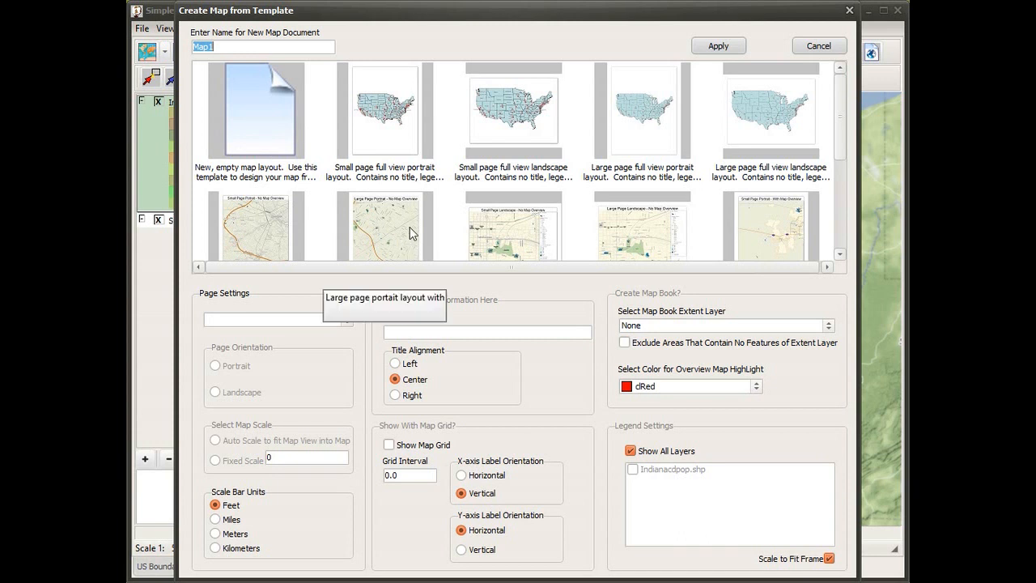
pyautogui.click(388, 147)
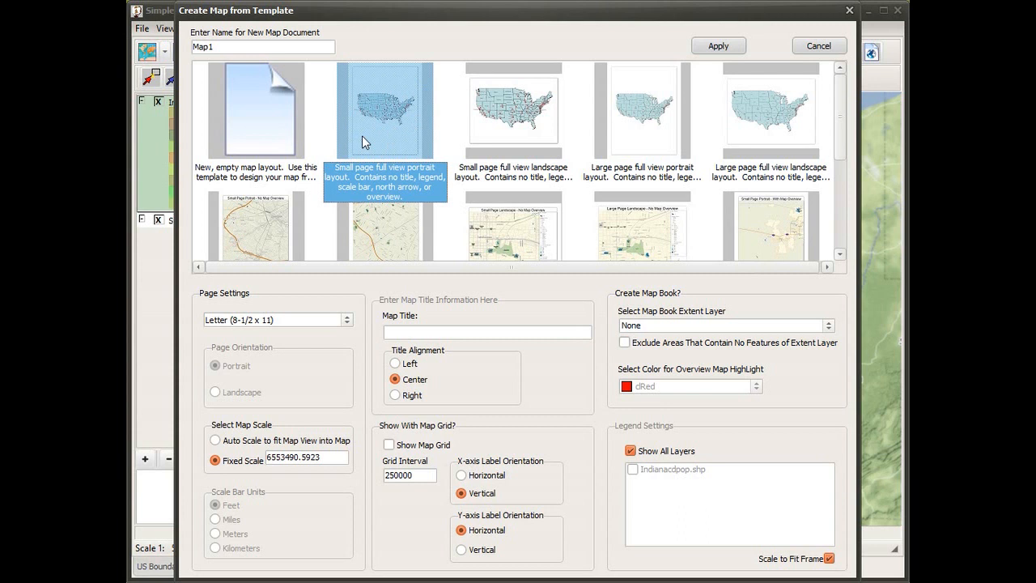
pyautogui.click(718, 45)
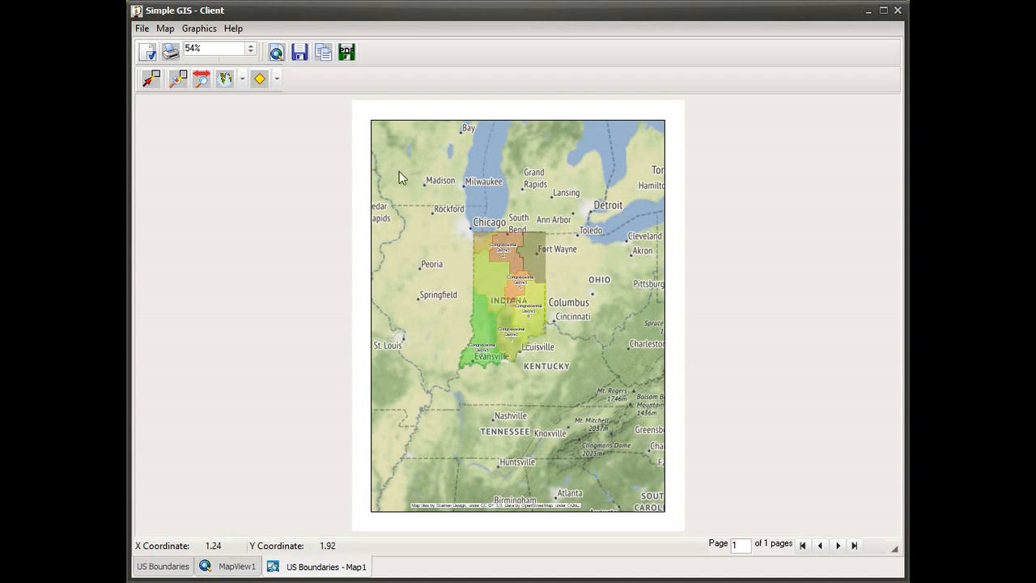
# Zoom and pan the layout map until Indiana fills the upper part of the frame, and toggle the layout's map view mode
pyautogui.click(277, 55)
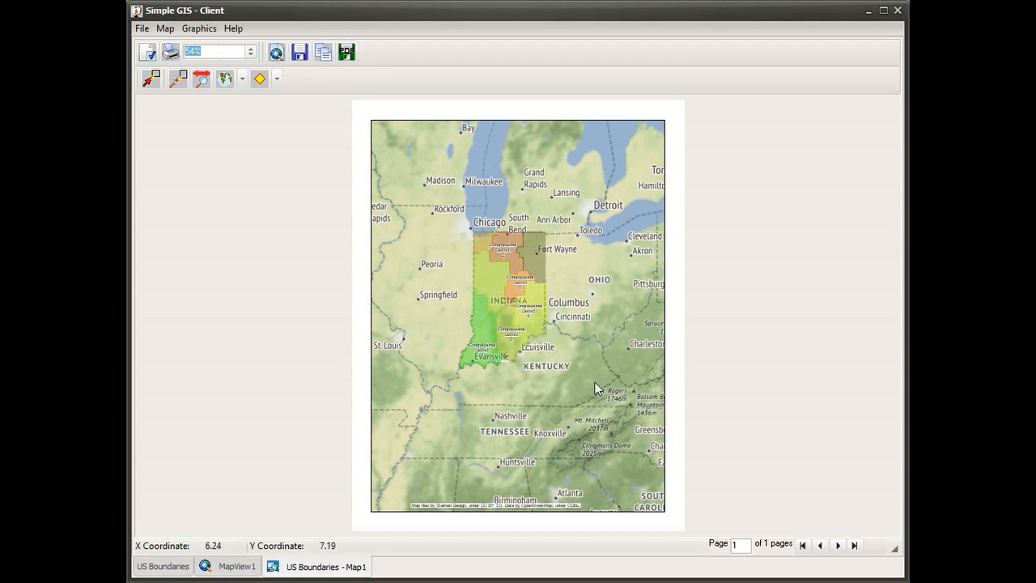
pyautogui.click(180, 78)
pyautogui.moveTo(441, 214); pyautogui.dragTo(569, 372)
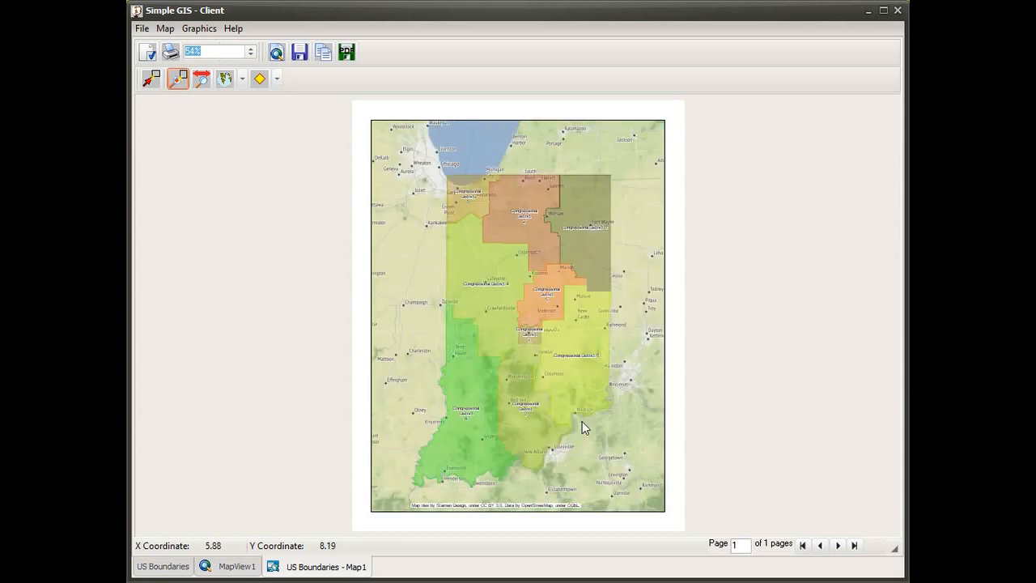
pyautogui.click(201, 81)
pyautogui.moveTo(532, 442); pyautogui.dragTo(529, 388)
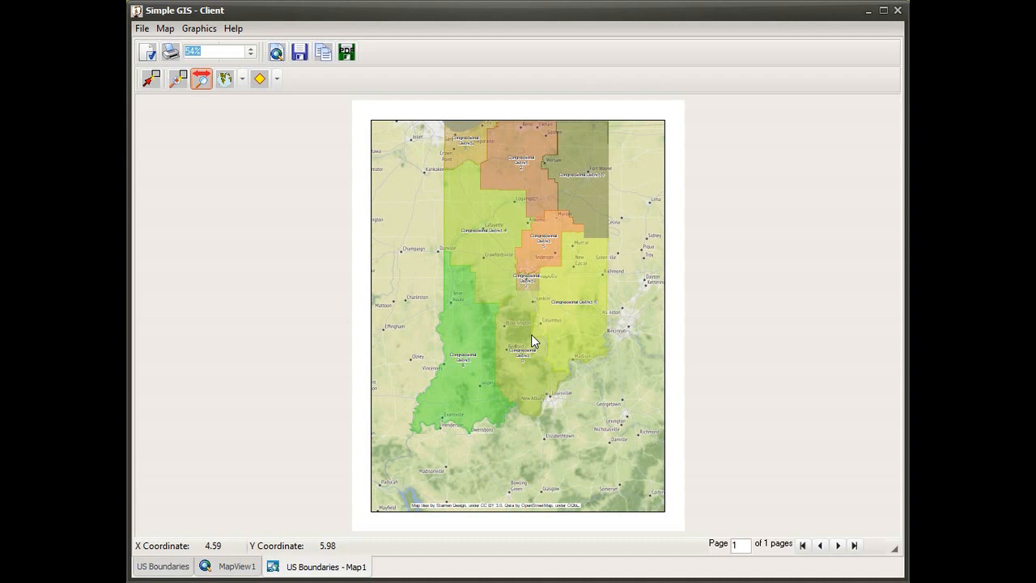
pyautogui.scroll(-1, 531, 335)
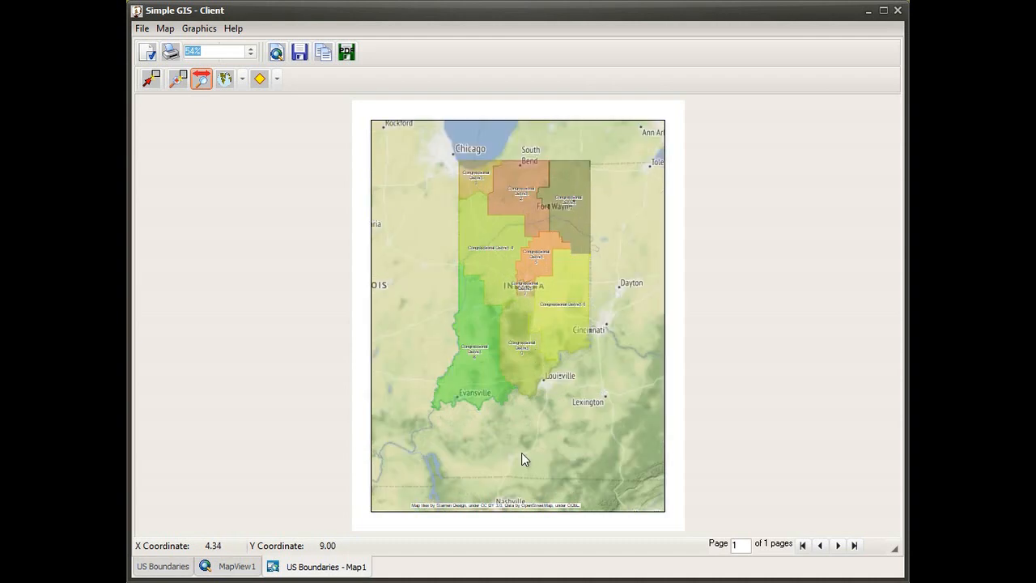
pyautogui.moveTo(522, 453); pyautogui.dragTo(520, 424)
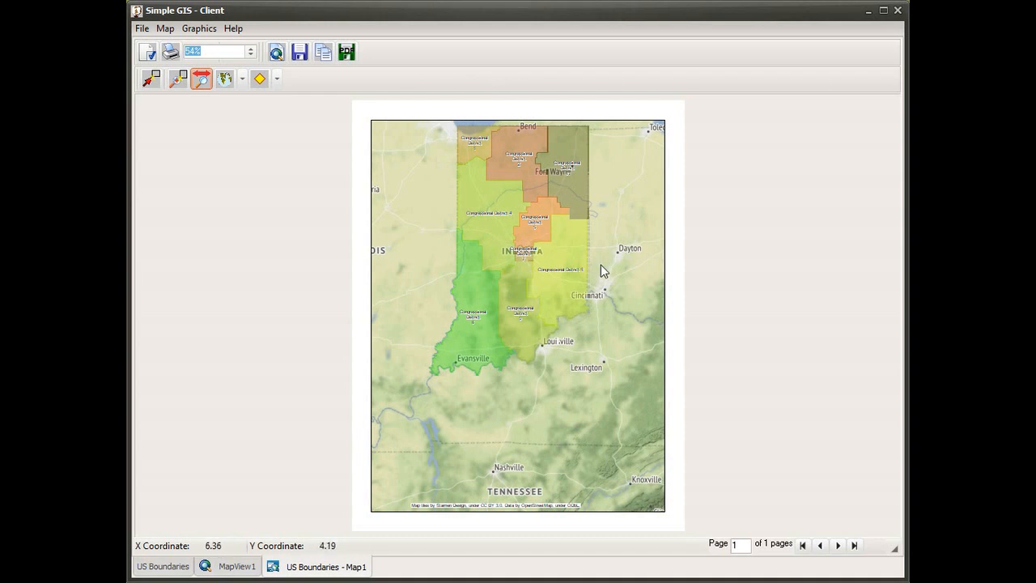
pyautogui.click(279, 55)
# Set up the page to show grids with 0.50 spacing and snap to grid
pyautogui.click(148, 53)
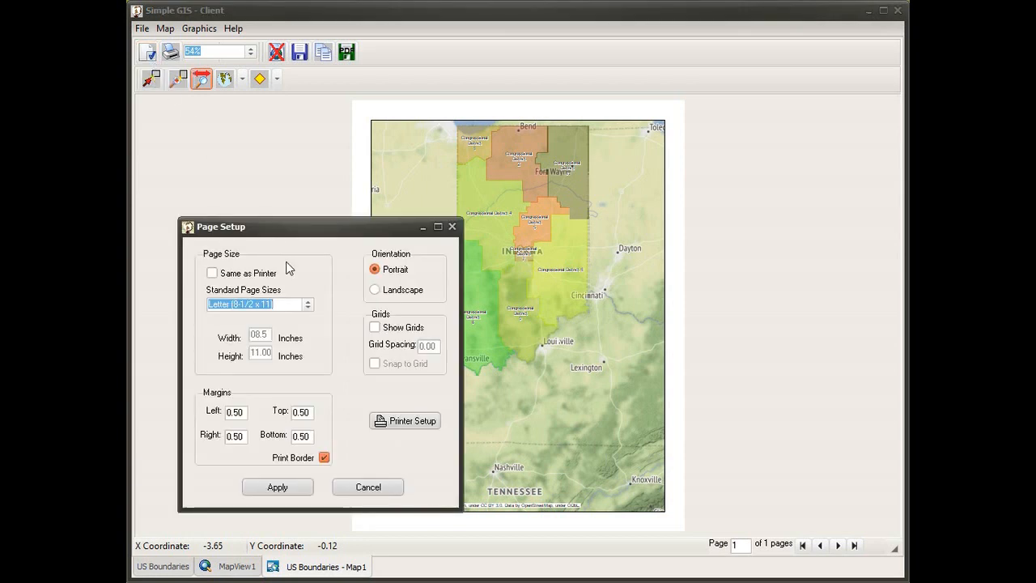
pyautogui.click(374, 328)
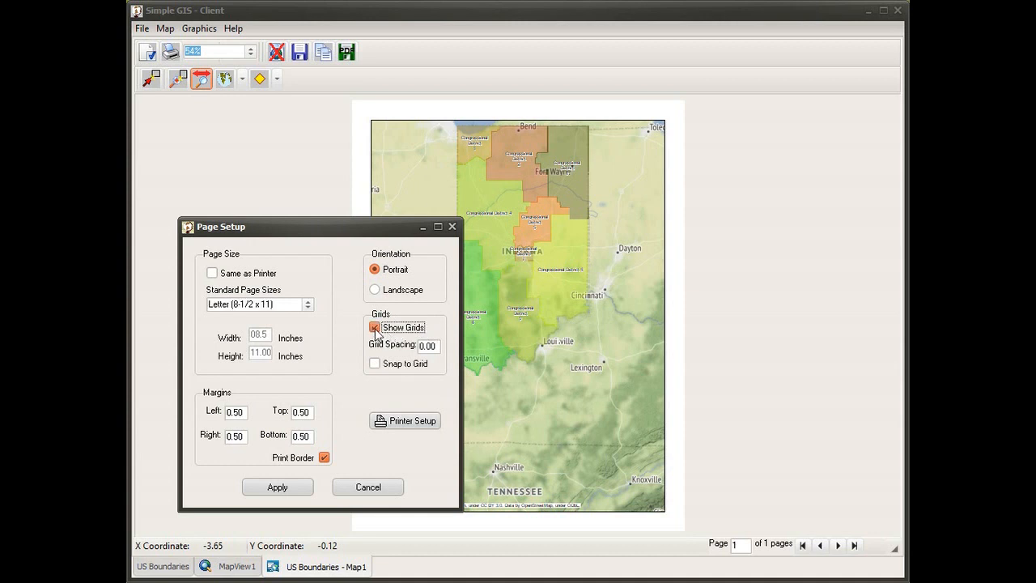
pyautogui.click(438, 345)
pyautogui.moveTo(438, 345); pyautogui.dragTo(397, 344)
pyautogui.write('0.50')
pyautogui.click(375, 365)
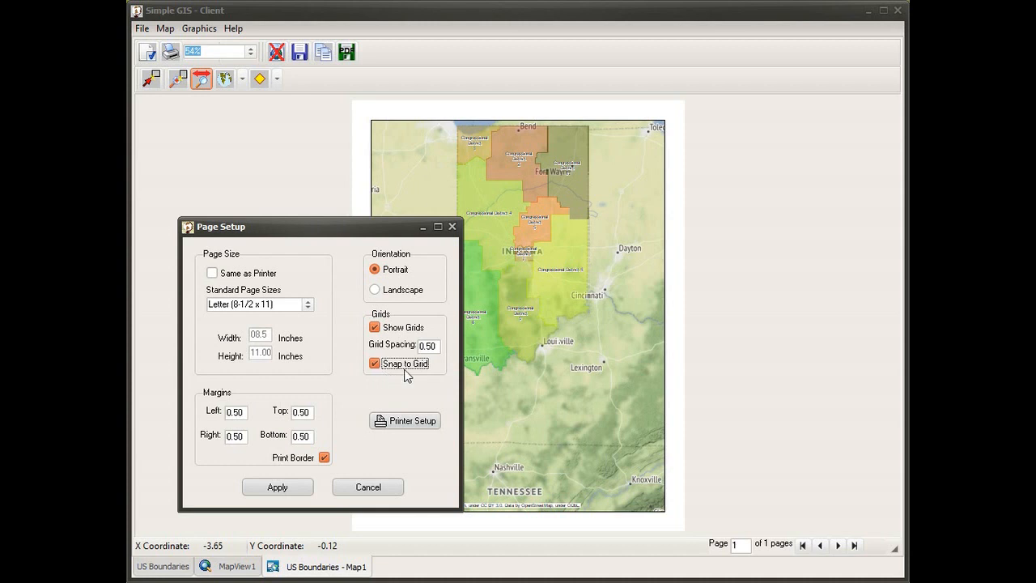
pyautogui.click(278, 488)
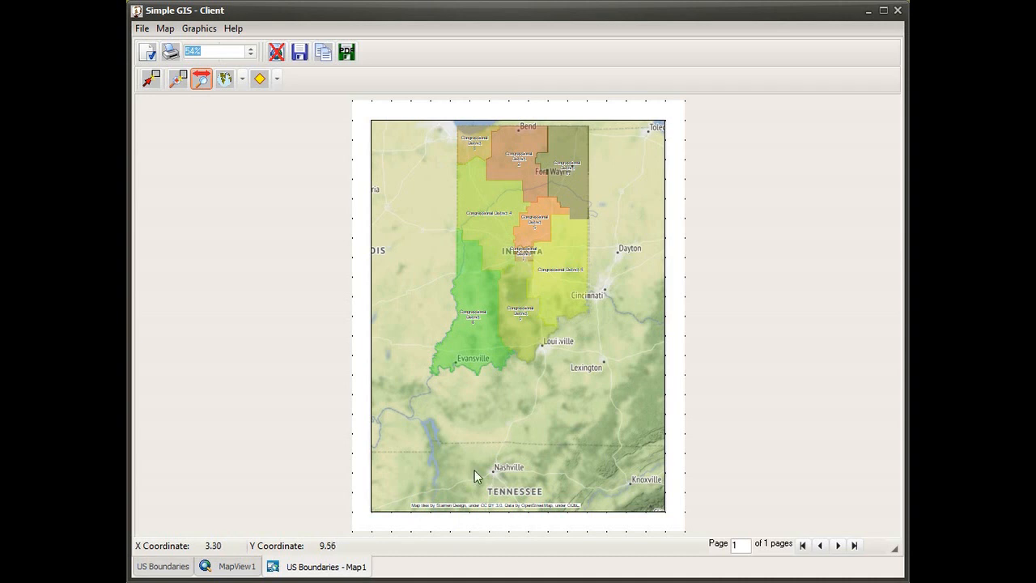
# Add a map chart frame 7.5 wide and 3.0 high across the lower part of the layout, at left 0.5 and top 7.5
pyautogui.click(242, 78)
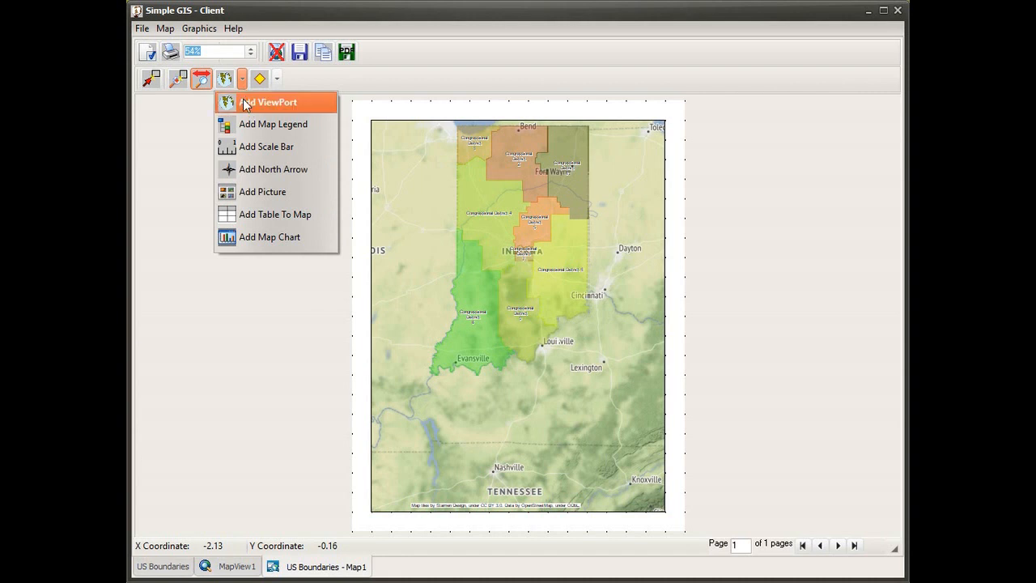
pyautogui.click(274, 240)
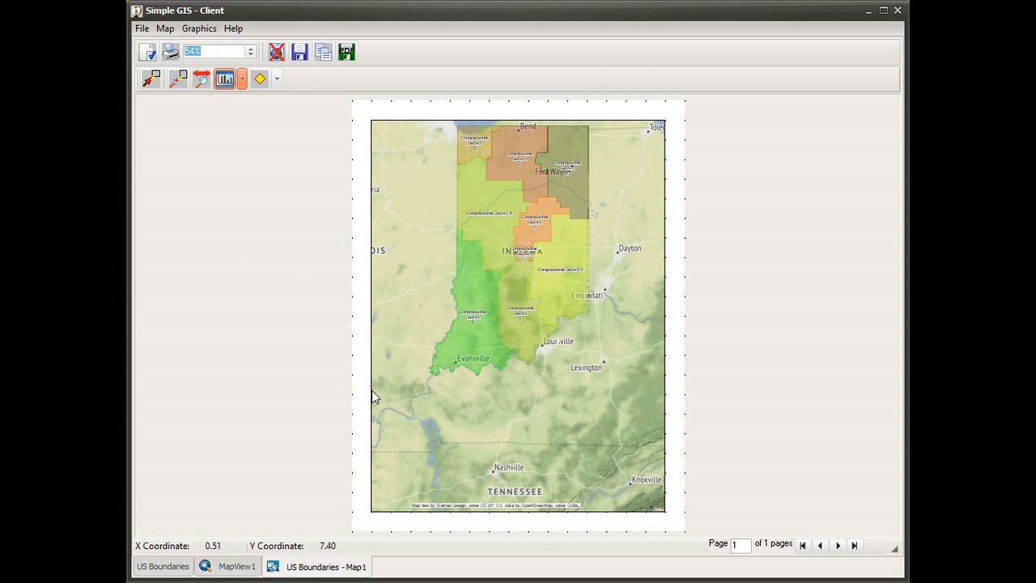
pyautogui.moveTo(372, 396); pyautogui.dragTo(660, 509)
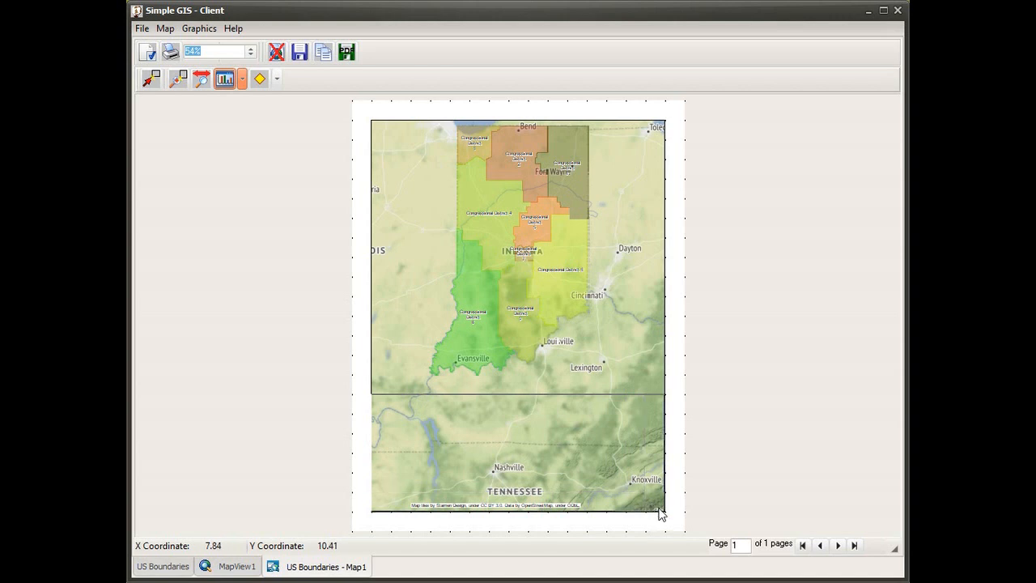
pyautogui.moveTo(661, 514); pyautogui.dragTo(660, 515)
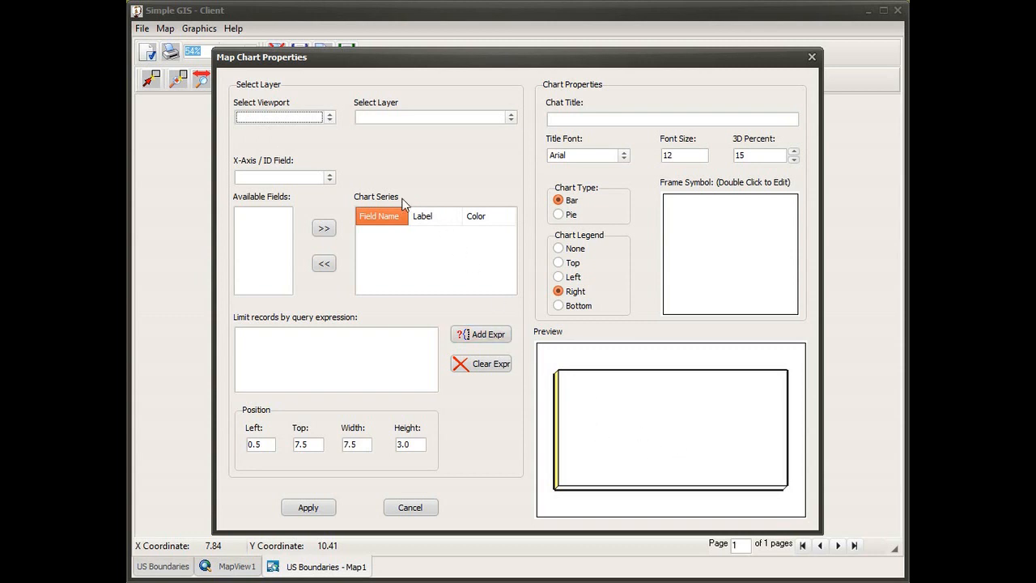
# Base the chart on ViewPort1 and the Indianacdpop.shp layer, with CD115FP as the X-axis field
pyautogui.click(330, 117)
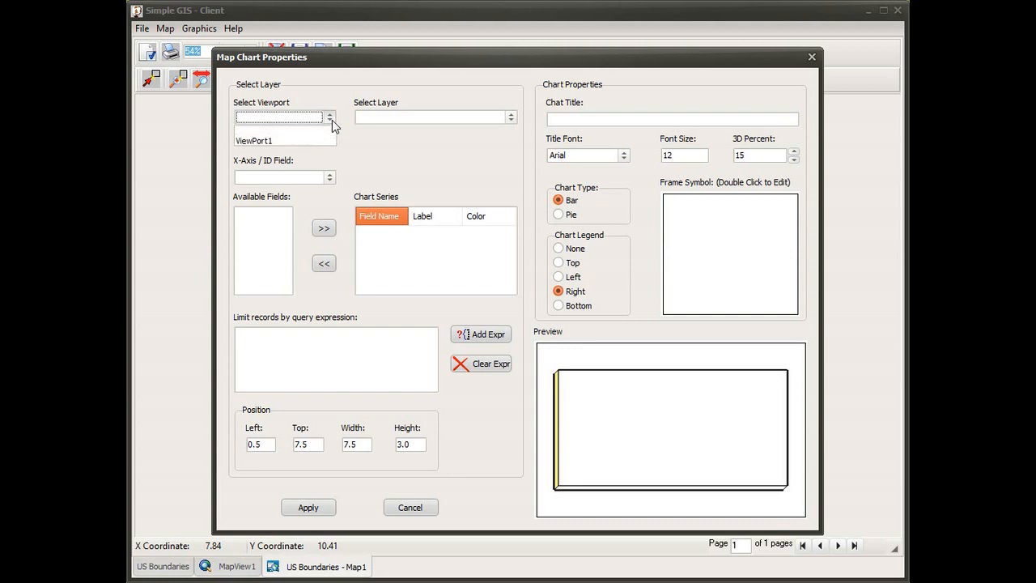
pyautogui.click(282, 142)
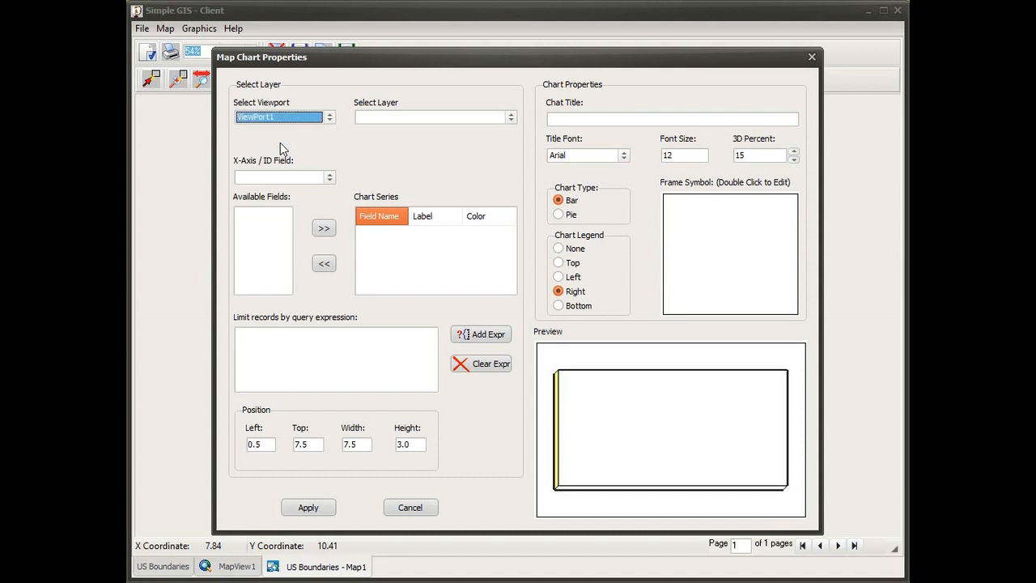
pyautogui.click(511, 119)
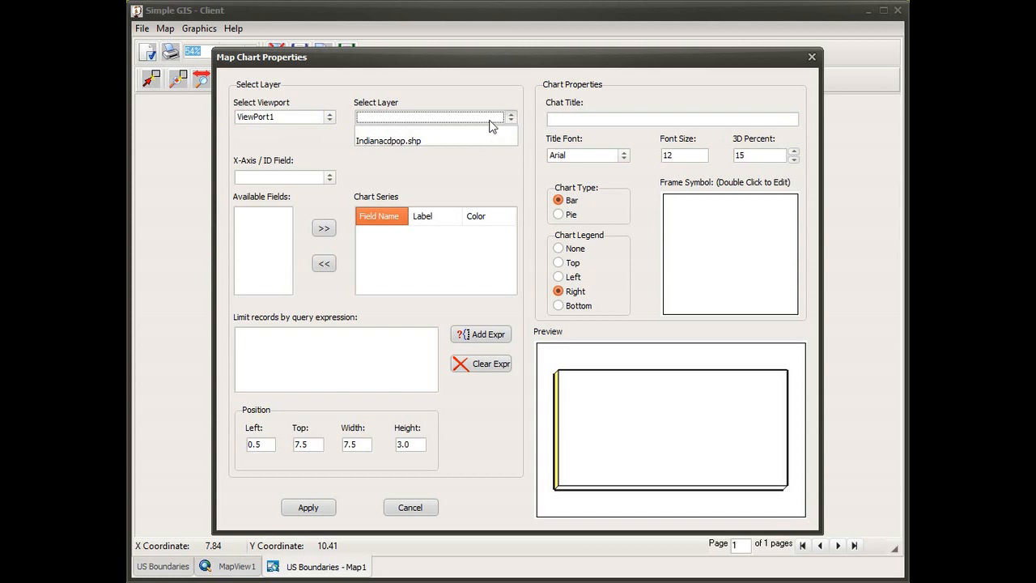
pyautogui.click(414, 142)
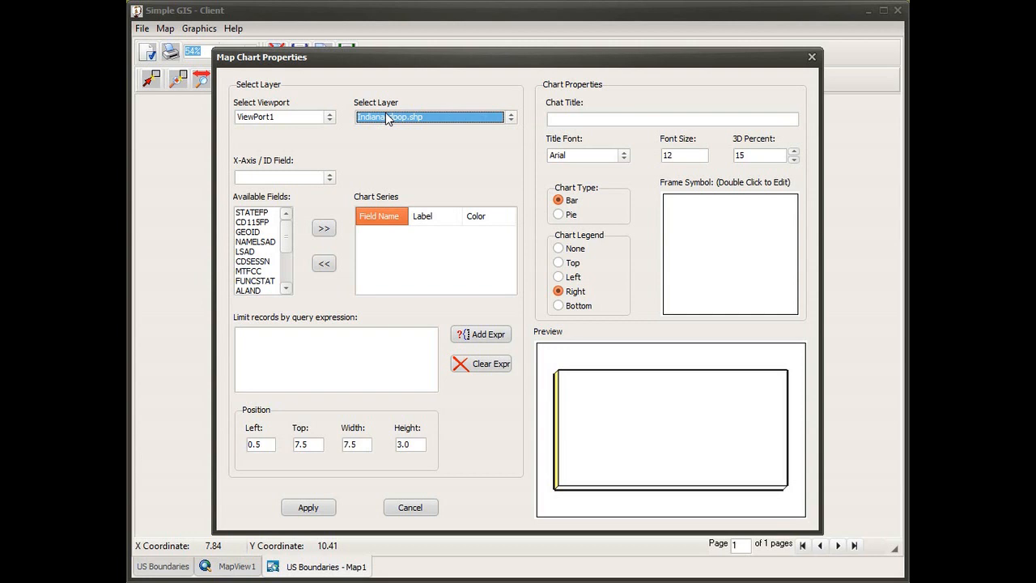
pyautogui.click(330, 180)
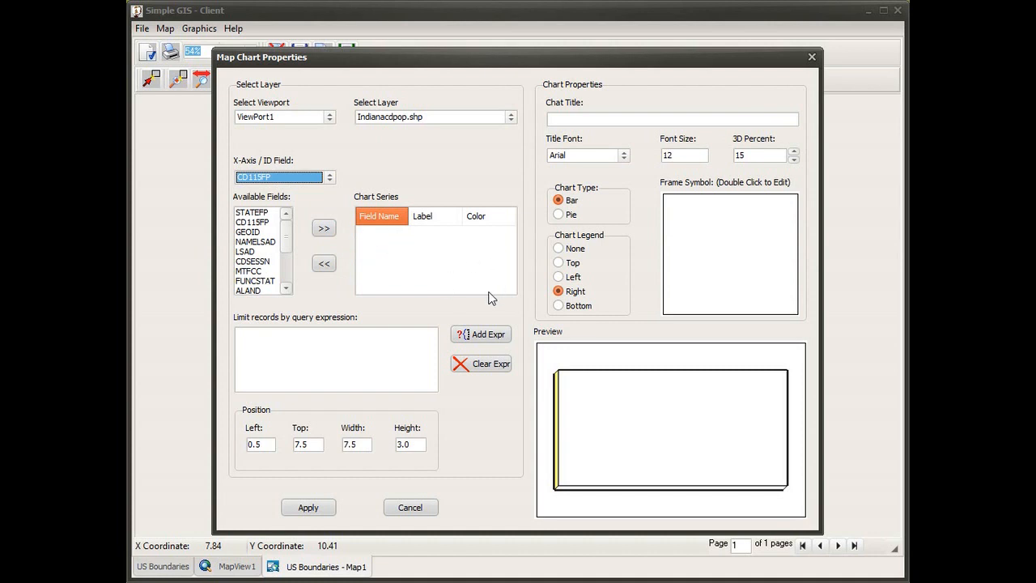
# Add the 18_to_34 field to the chart as a series
pyautogui.moveTo(286, 234); pyautogui.dragTo(286, 284)
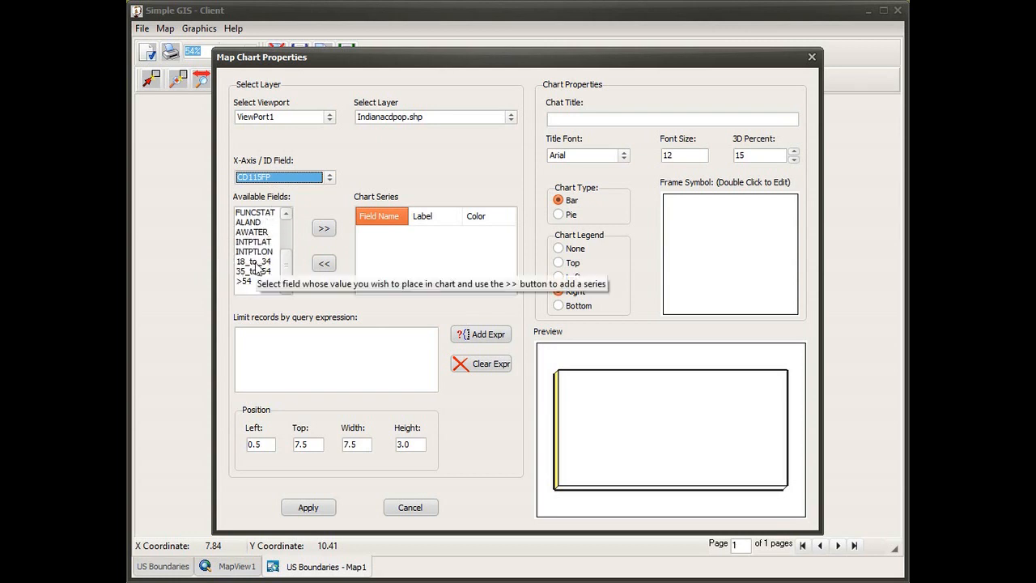
pyautogui.click(256, 263)
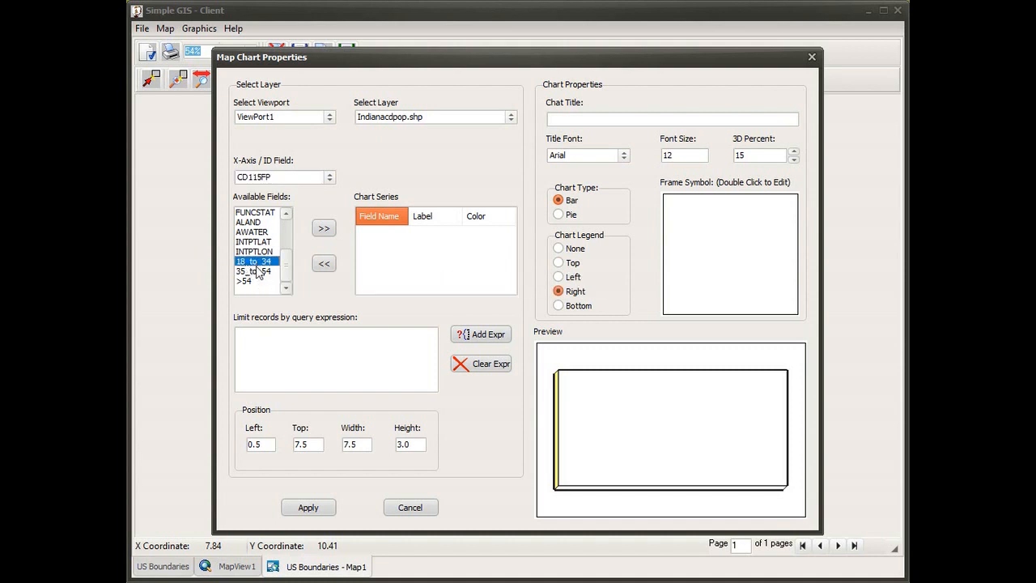
pyautogui.click(324, 230)
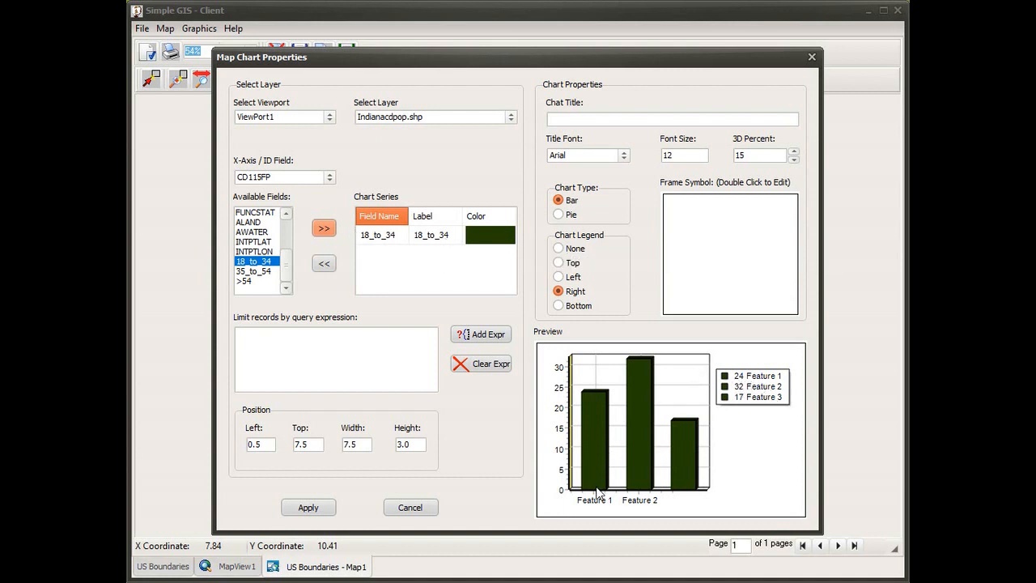
# Label the 18_to_34 chart series "18 to 34 Yrs Old" and change its color to green
pyautogui.click(443, 245)
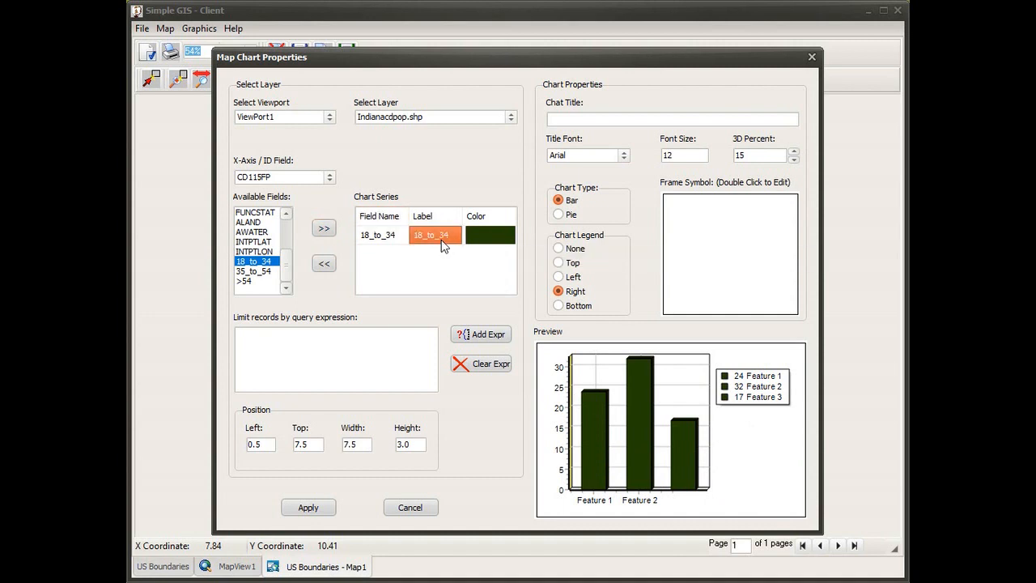
pyautogui.click(437, 242)
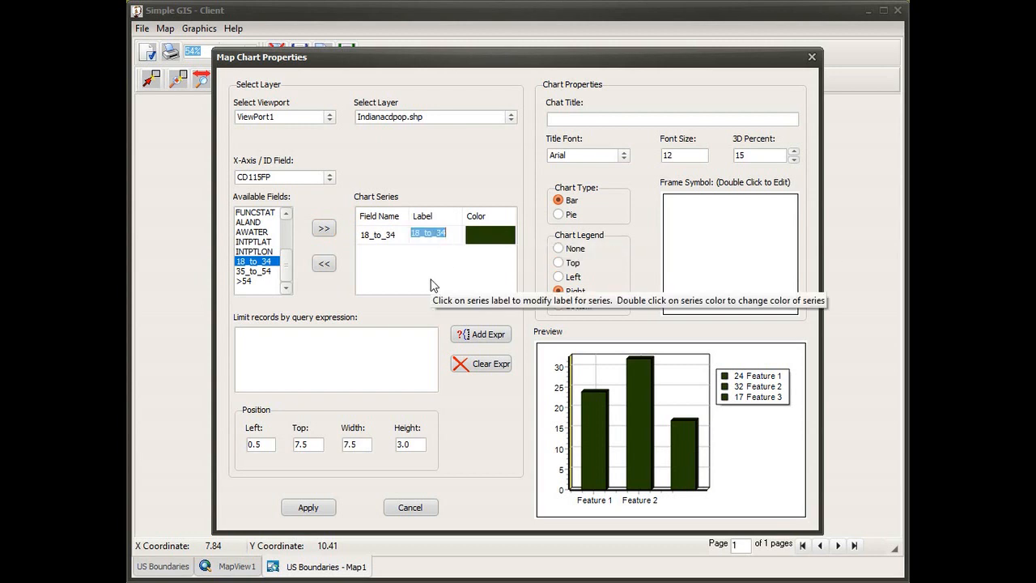
pyautogui.write('18')
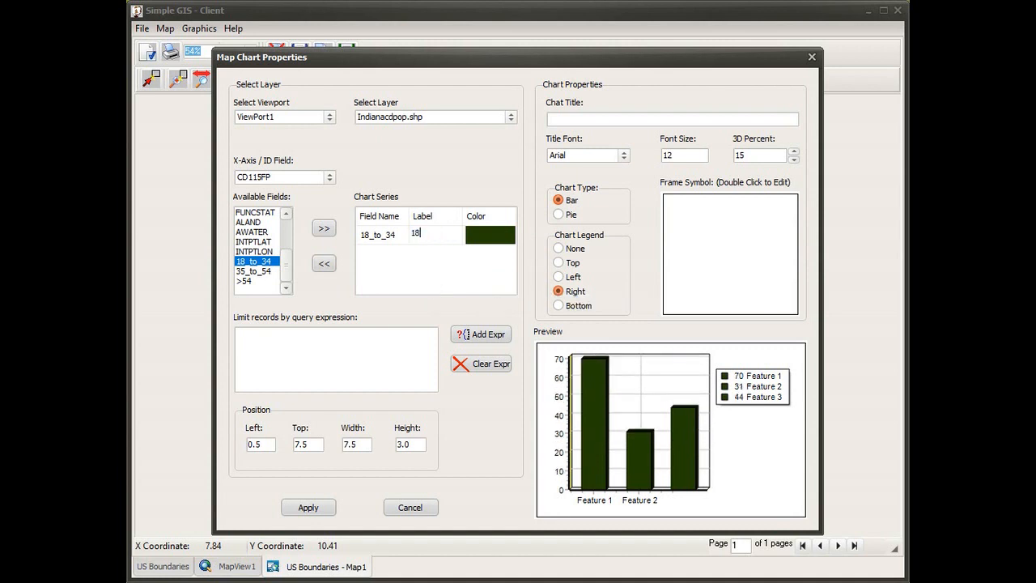
pyautogui.write(' to')
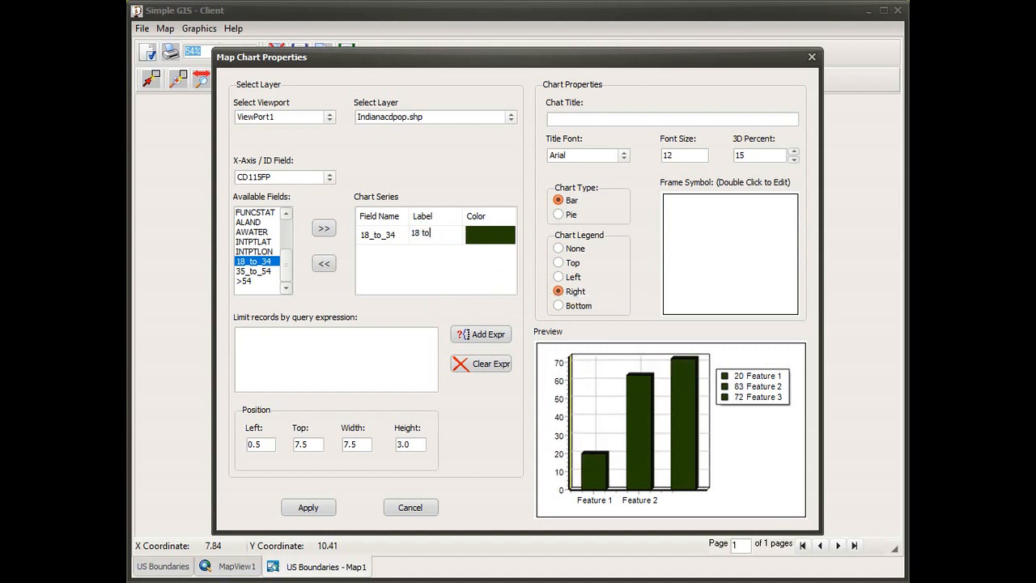
pyautogui.write(' 34 Yrs Old')
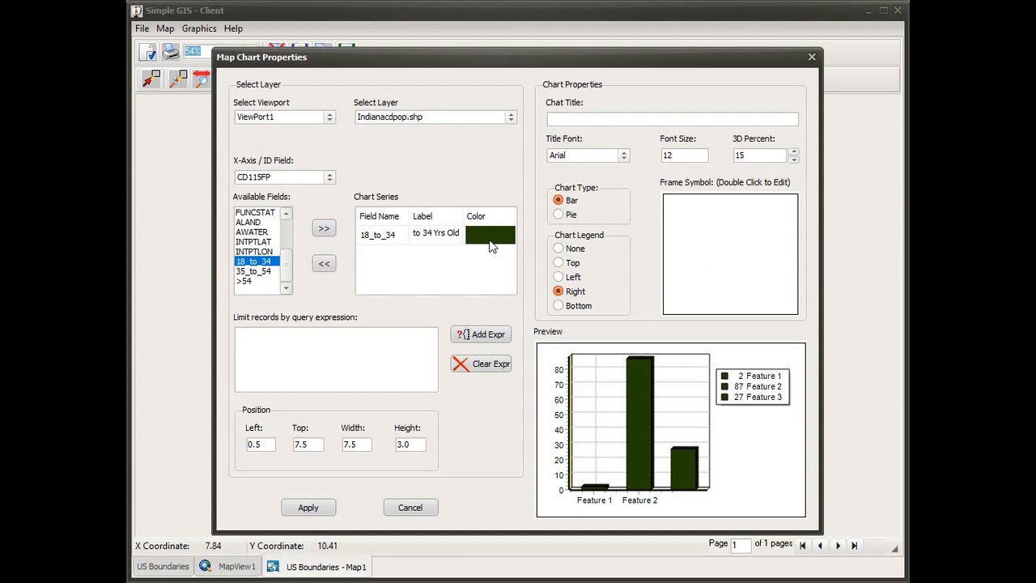
pyautogui.click(490, 245)
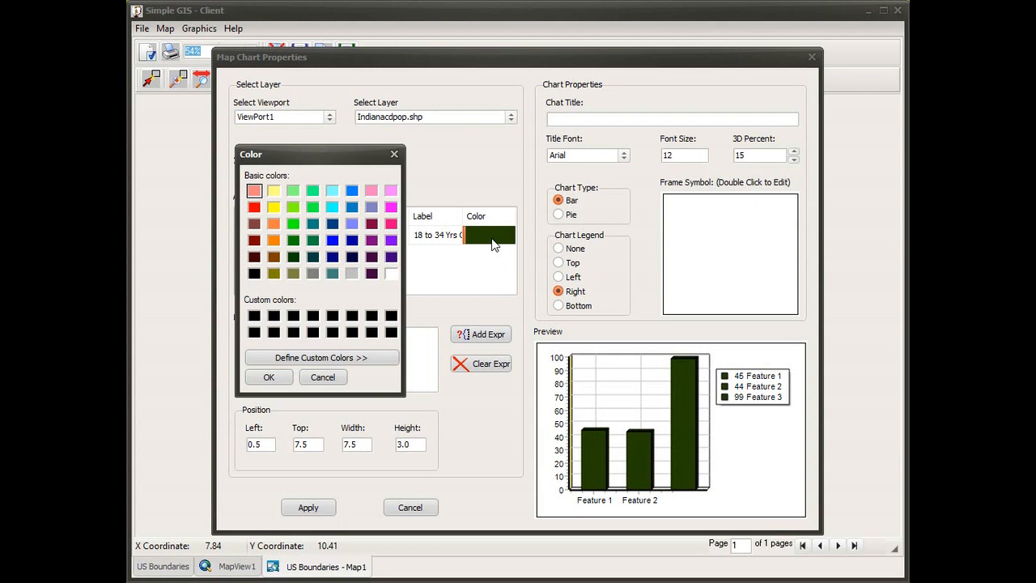
pyautogui.click(293, 240)
pyautogui.click(274, 383)
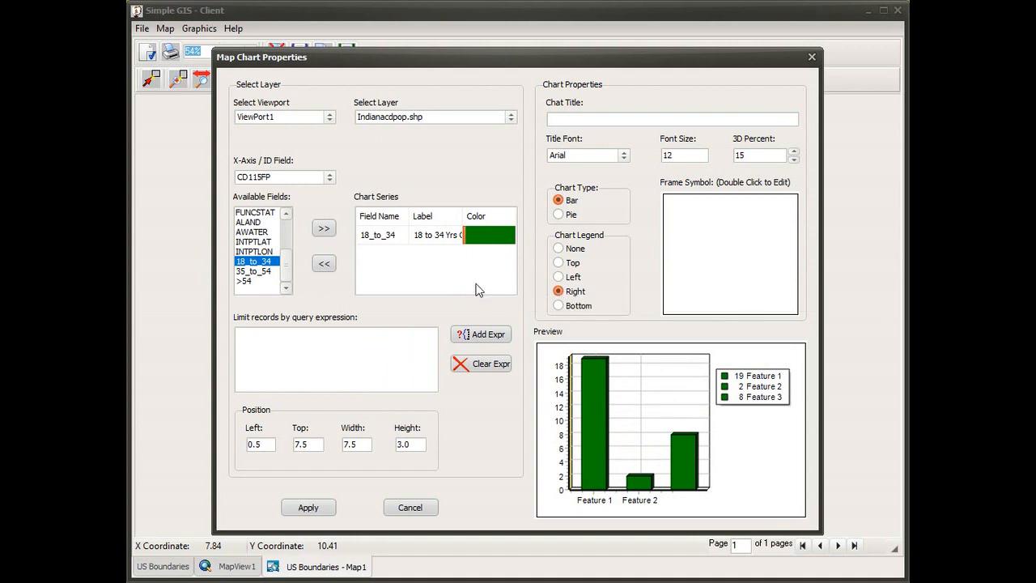
# Add the 35_to_54 field to the chart as a series labeled "35 to 54 Yrs Old"
pyautogui.click(251, 272)
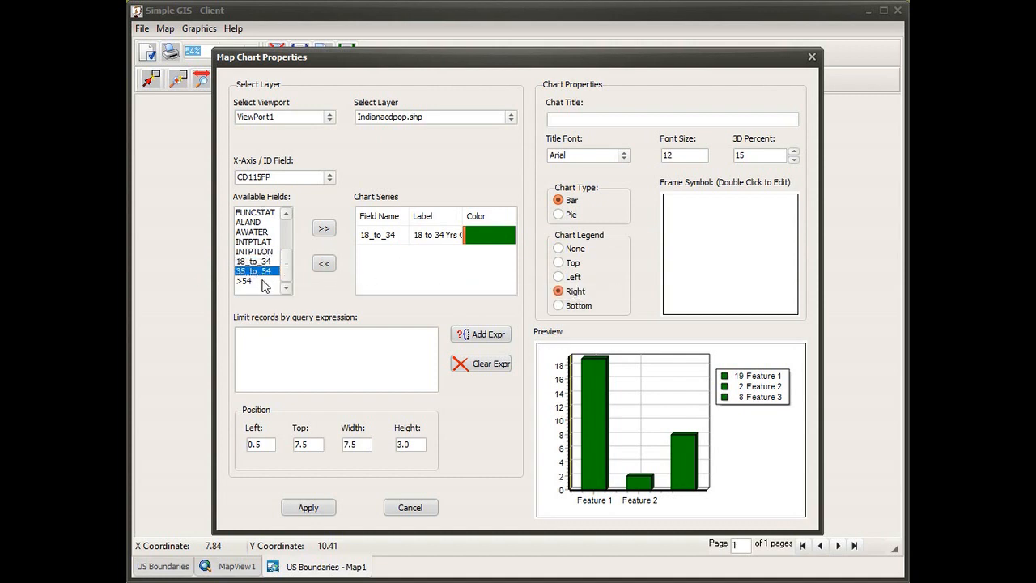
pyautogui.click(323, 233)
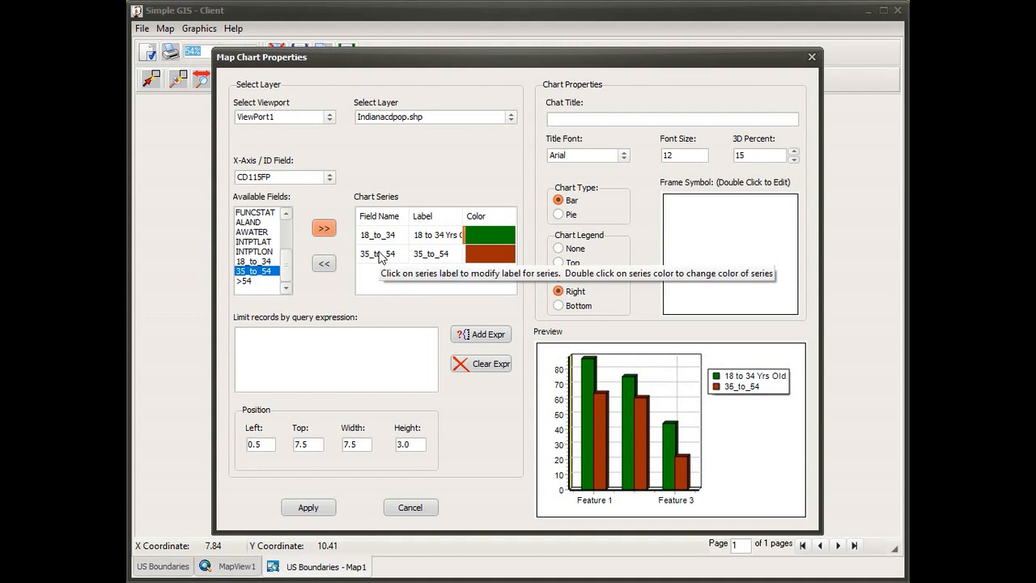
pyautogui.click(429, 256)
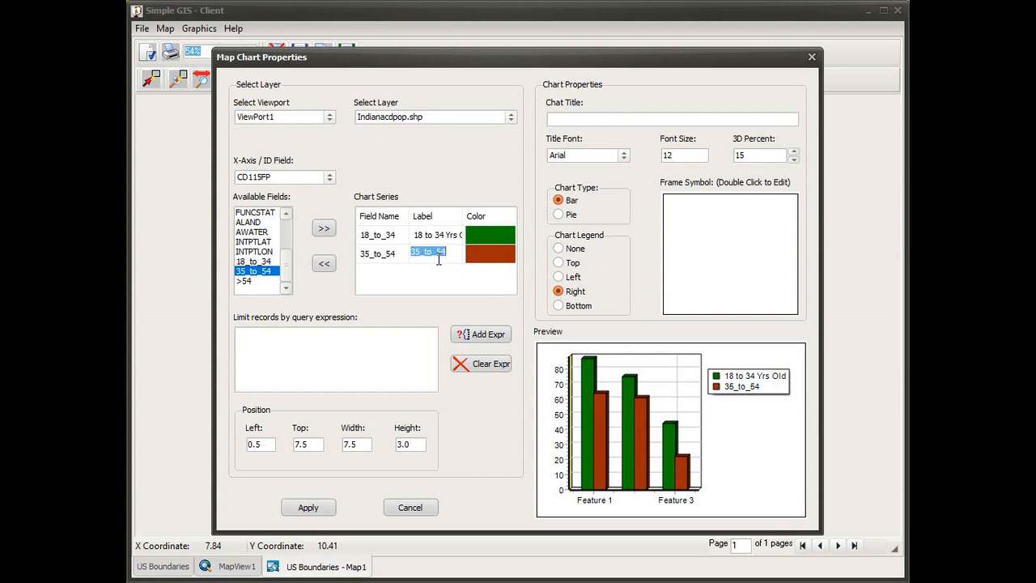
pyautogui.write('25 to')
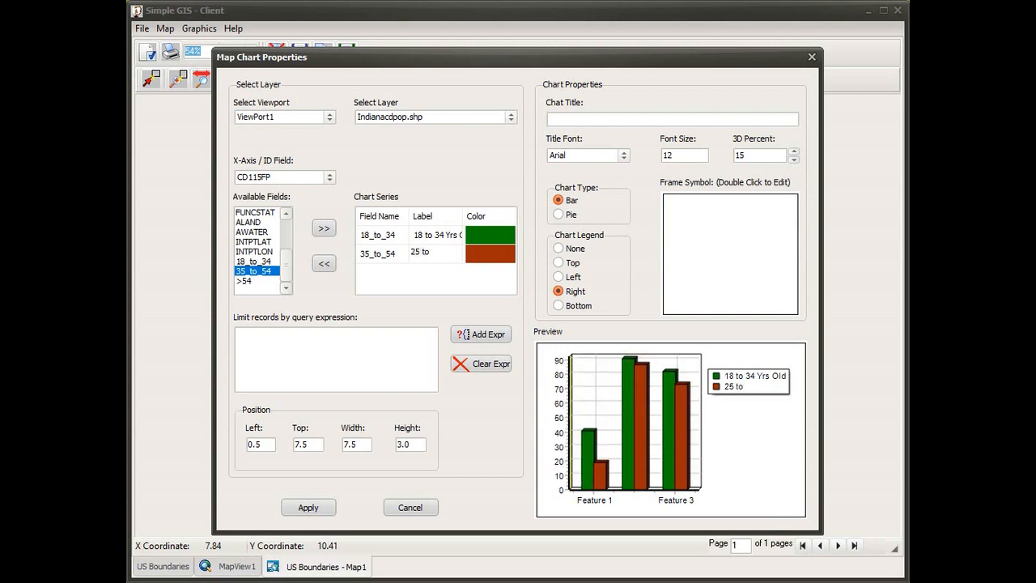
pyautogui.press('BackSpace')
pyautogui.press('BackSpace')
pyautogui.press('BackSpace')
pyautogui.press('BackSpace')
pyautogui.press('BackSpace')
pyautogui.write('35 to 54 Y')
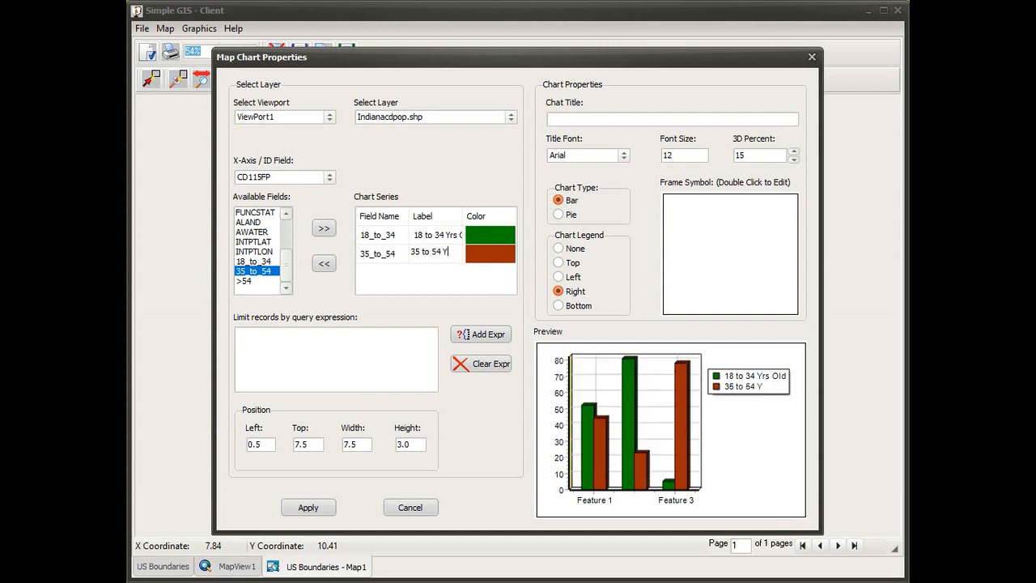
pyautogui.write('rs Old')
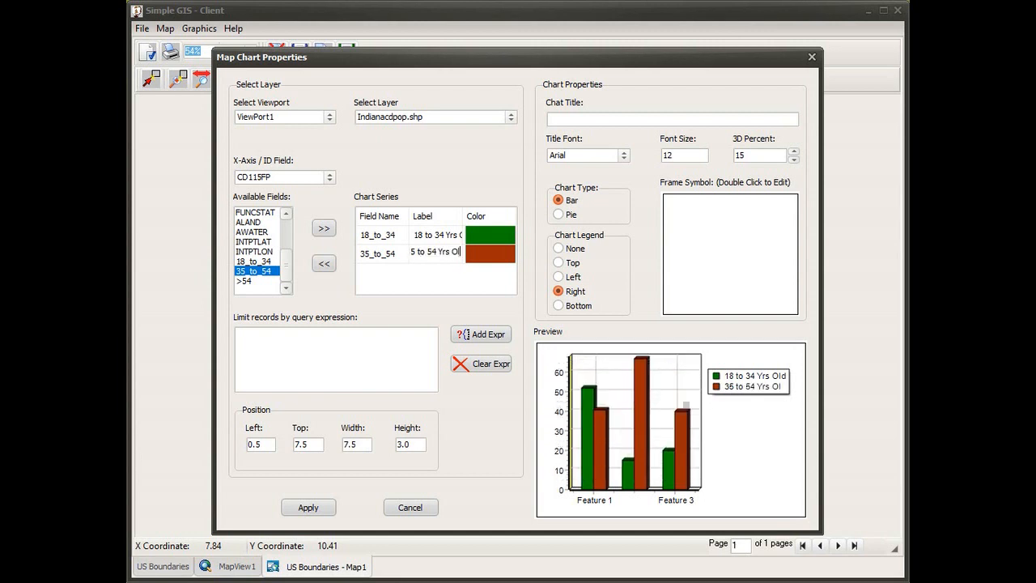
# Add the >54 field to the chart as a series labeled "55 Yrs Old & Above"
pyautogui.click(252, 281)
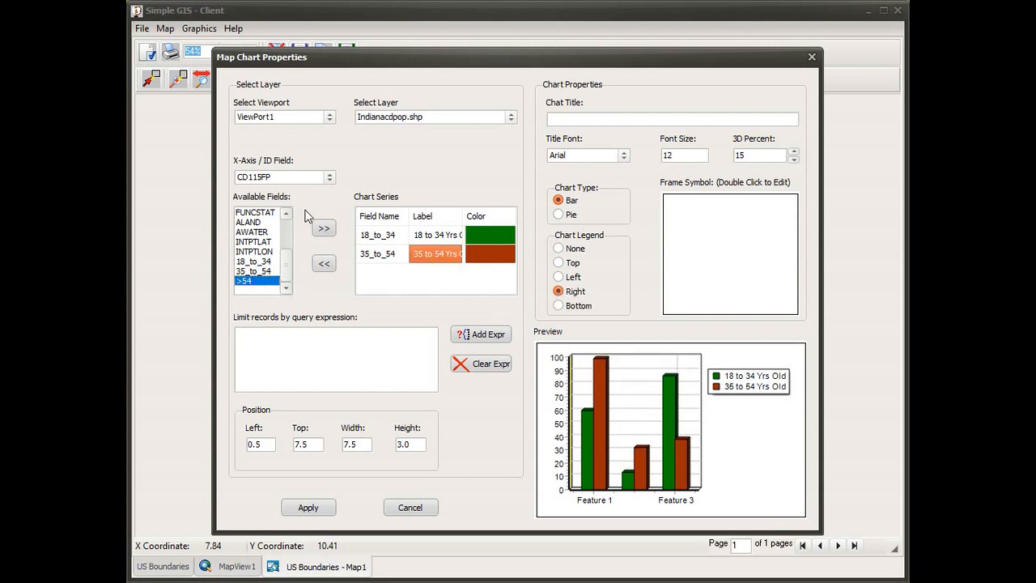
pyautogui.click(330, 230)
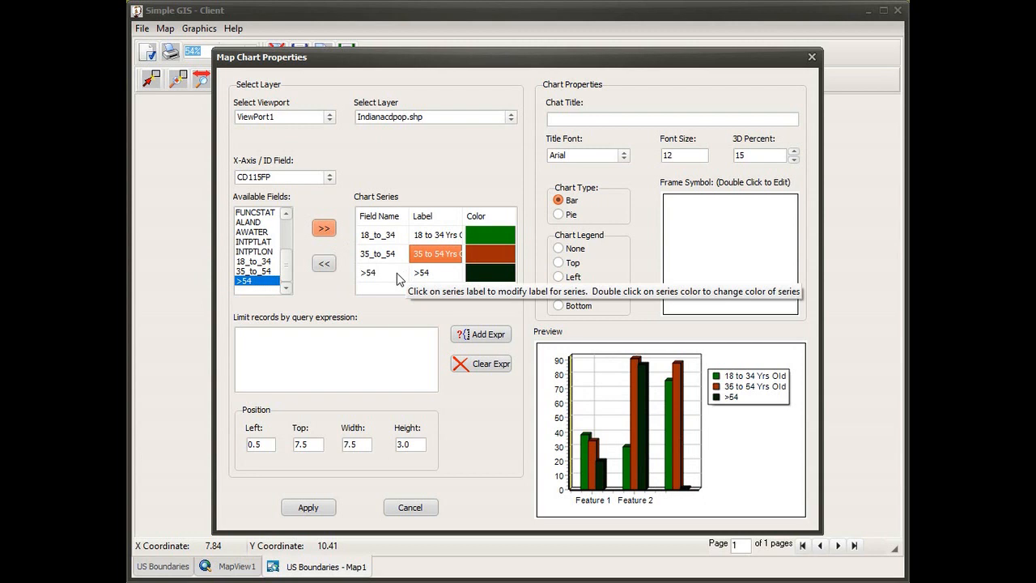
pyautogui.click(434, 279)
pyautogui.click(444, 274)
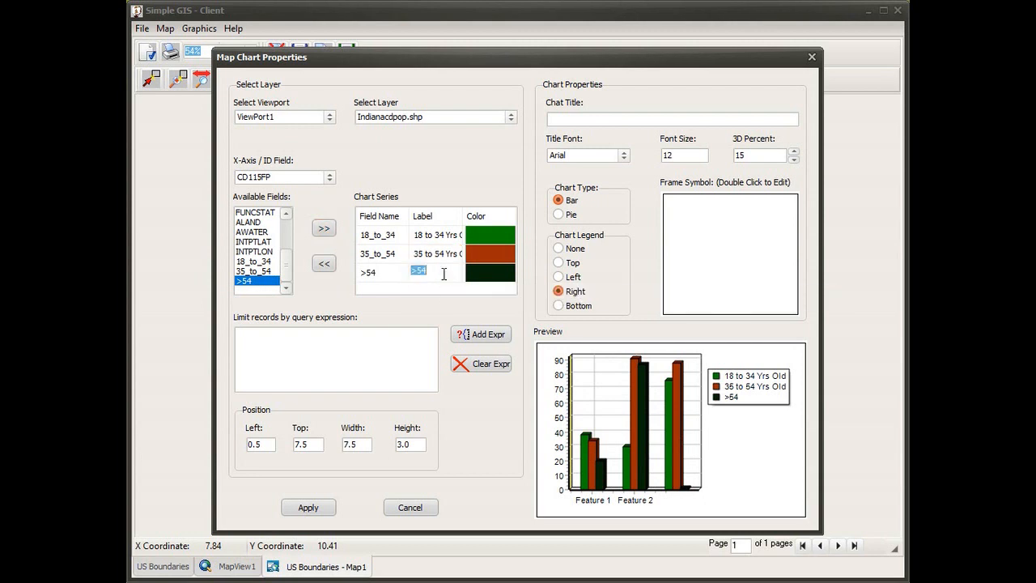
pyautogui.write('55 Y')
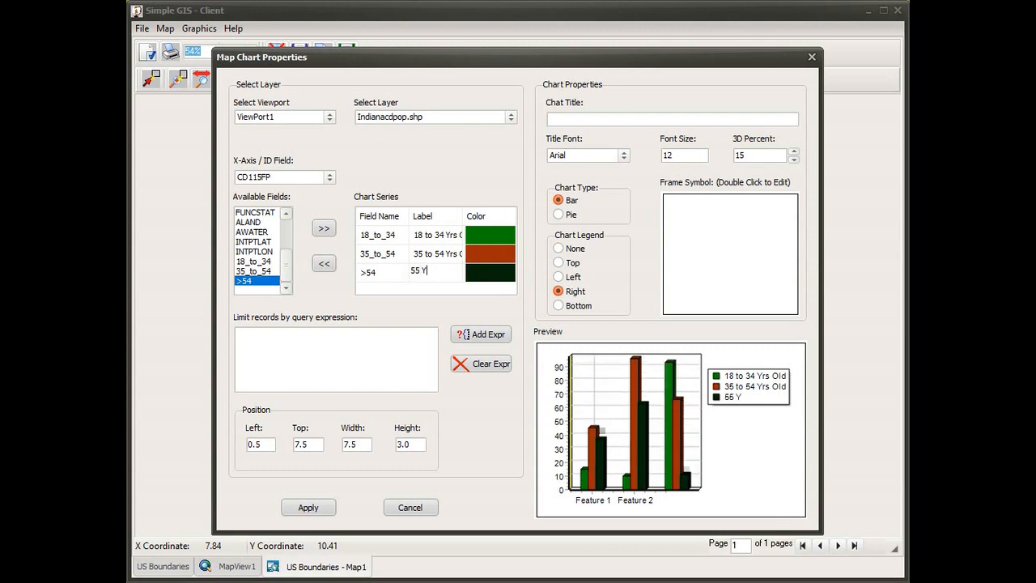
pyautogui.write('rs Old a')
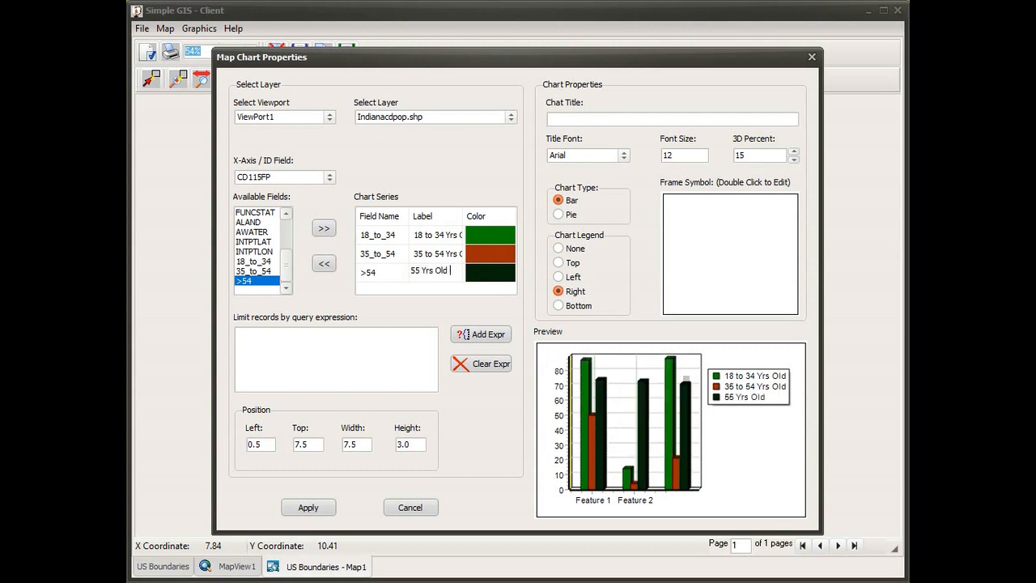
pyautogui.press('BackSpace')
pyautogui.press('BackSpace')
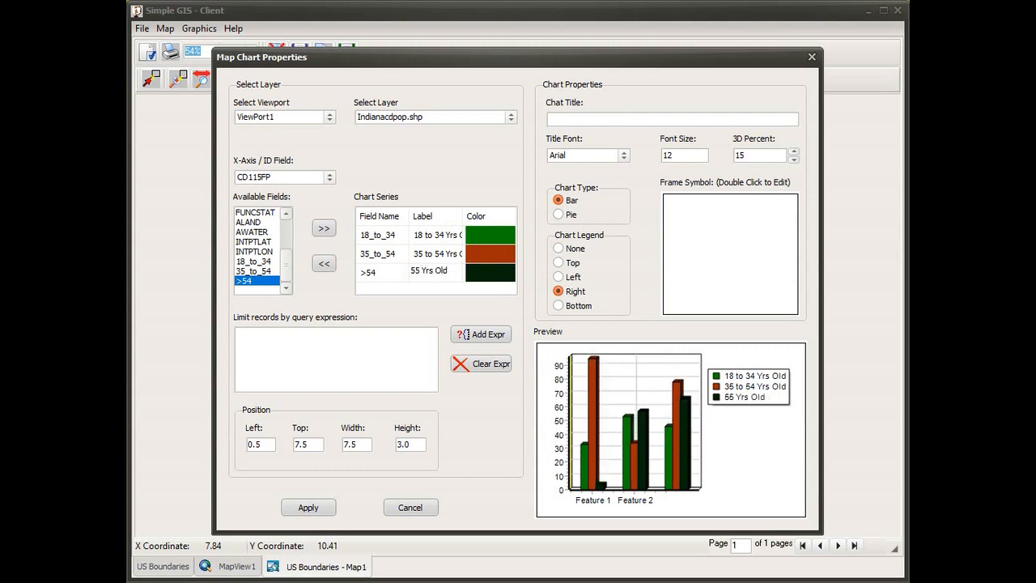
pyautogui.write('& Above')
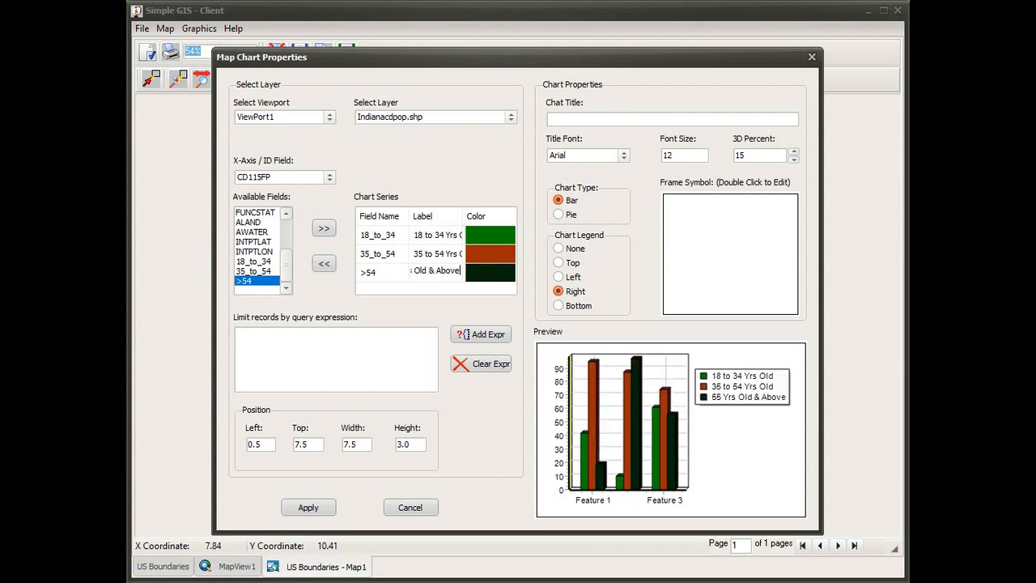
# Change the color of the >54 chart series to blue
pyautogui.doubleClick(496, 281)
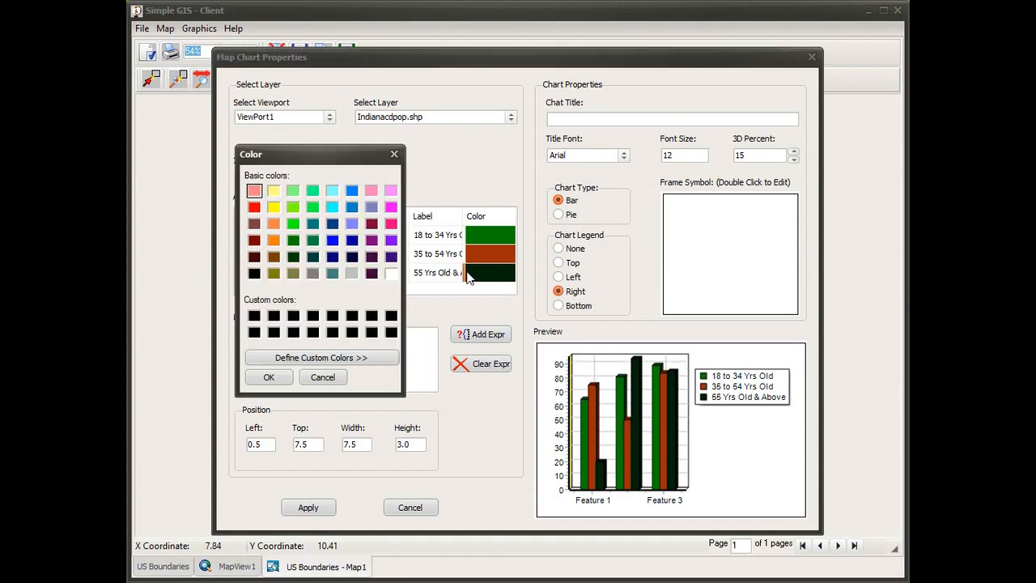
pyautogui.click(332, 239)
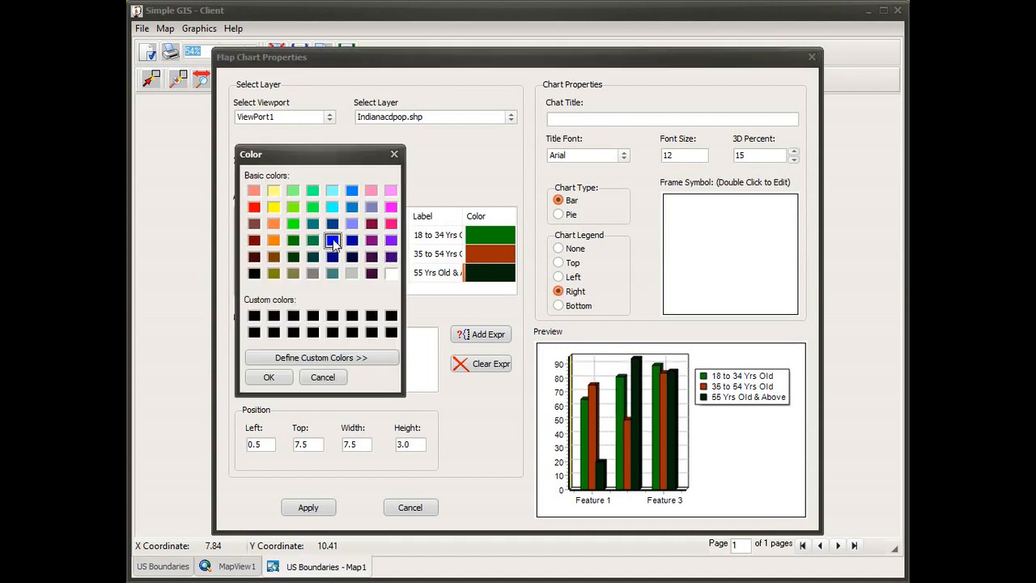
pyautogui.click(271, 377)
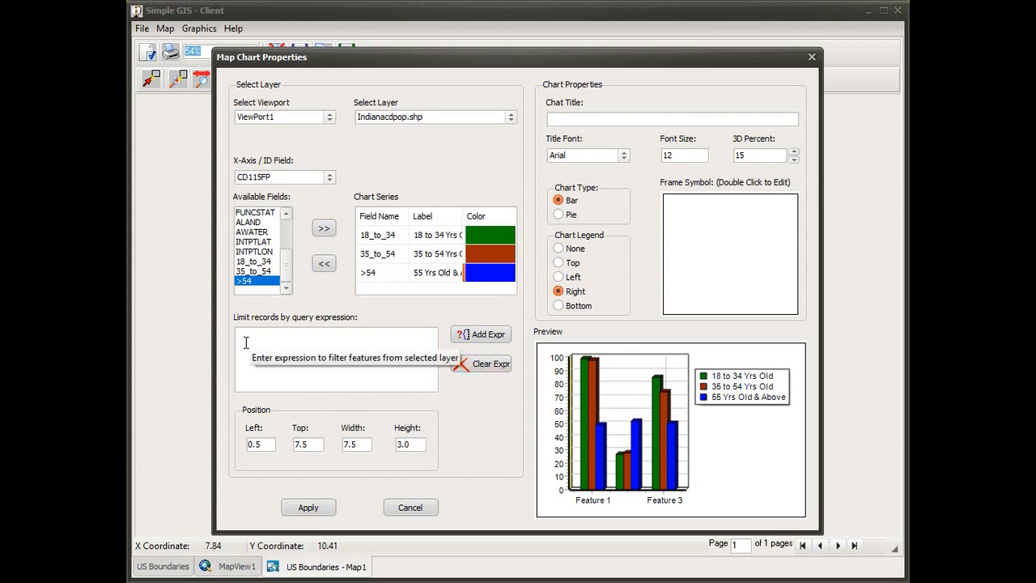
pyautogui.click(478, 344)
pyautogui.scroll(-2, 399, 367)
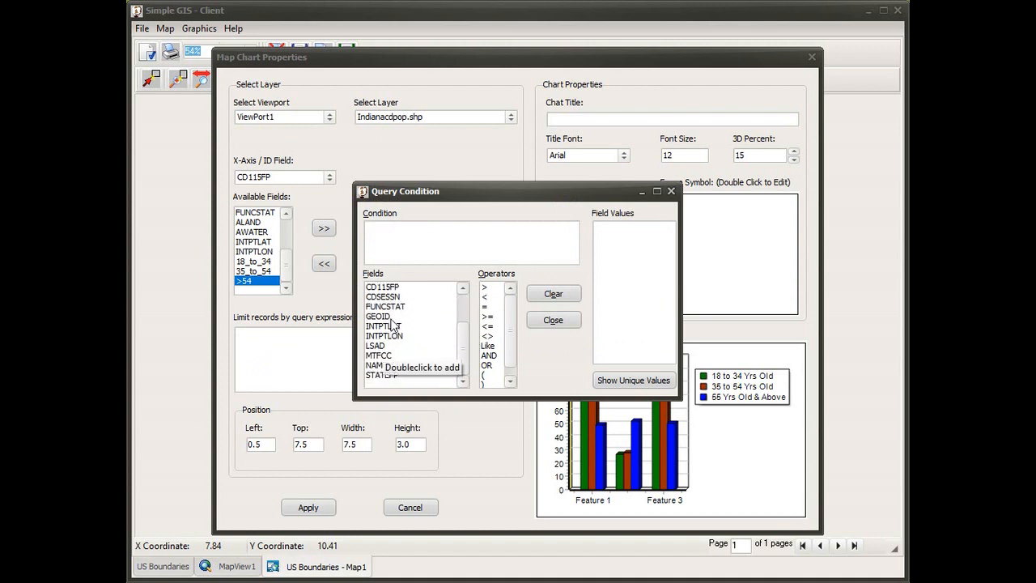
pyautogui.scroll(1, 413, 366)
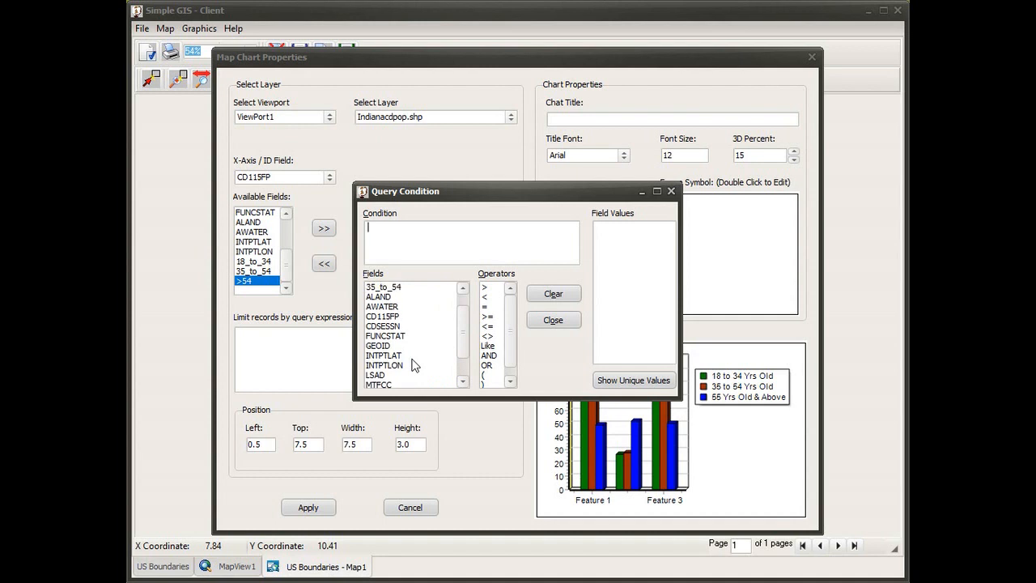
pyautogui.doubleClick(394, 318)
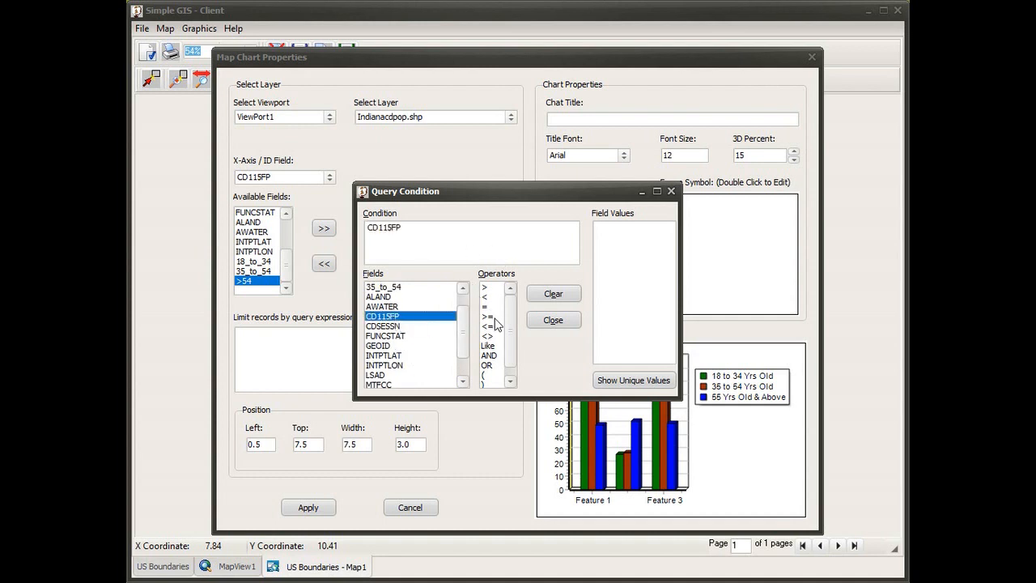
pyautogui.doubleClick(485, 306)
pyautogui.click(611, 387)
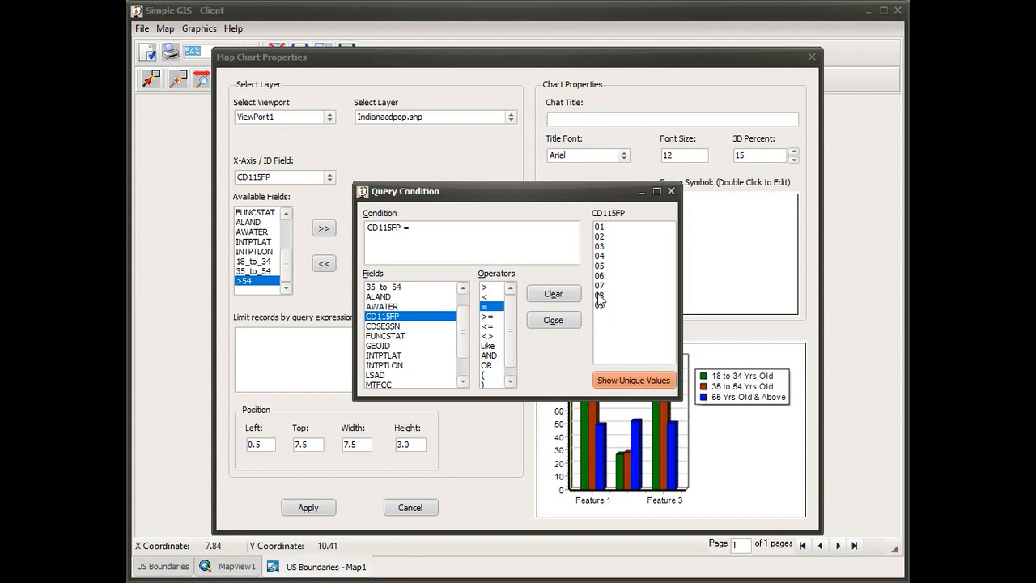
pyautogui.click(554, 321)
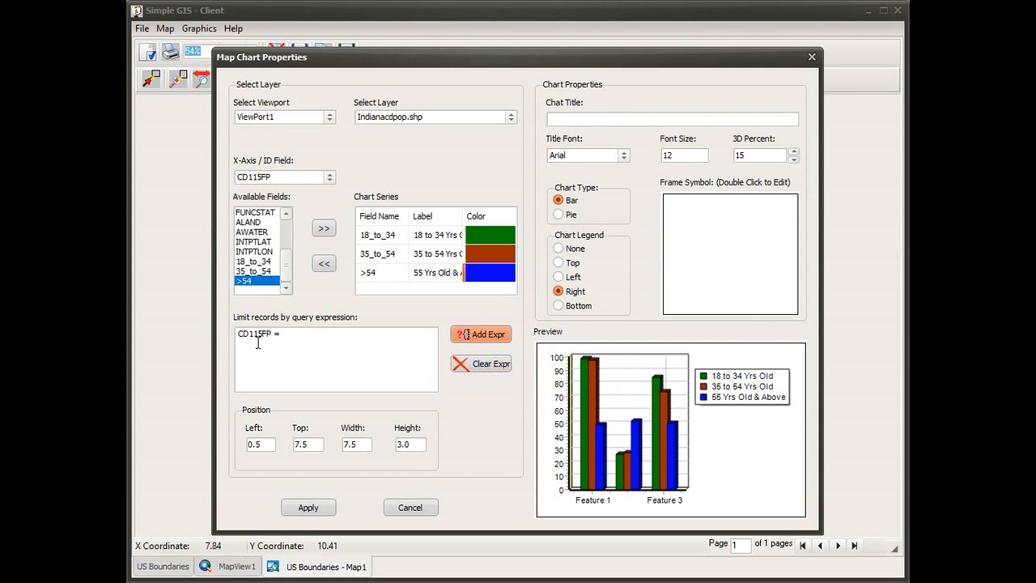
pyautogui.click(471, 362)
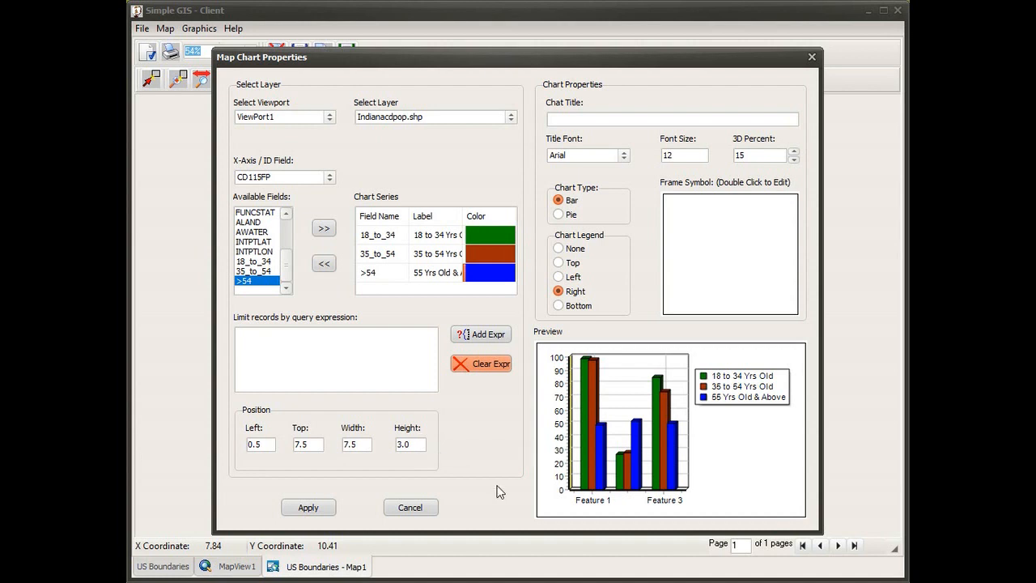
# Title the chart "Population Broken Down by Age"
pyautogui.click(573, 121)
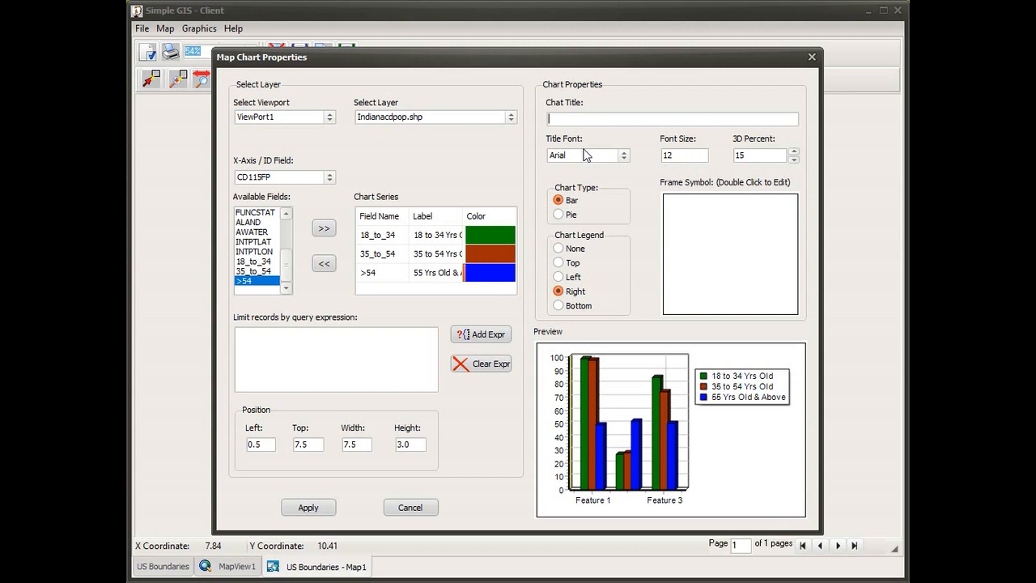
pyautogui.write('P')
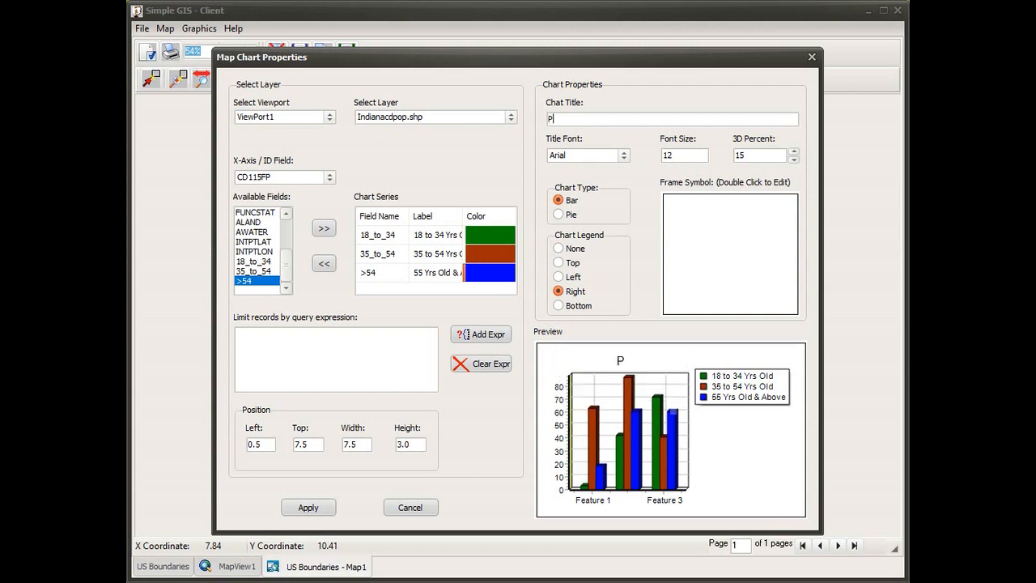
pyautogui.write('opulation')
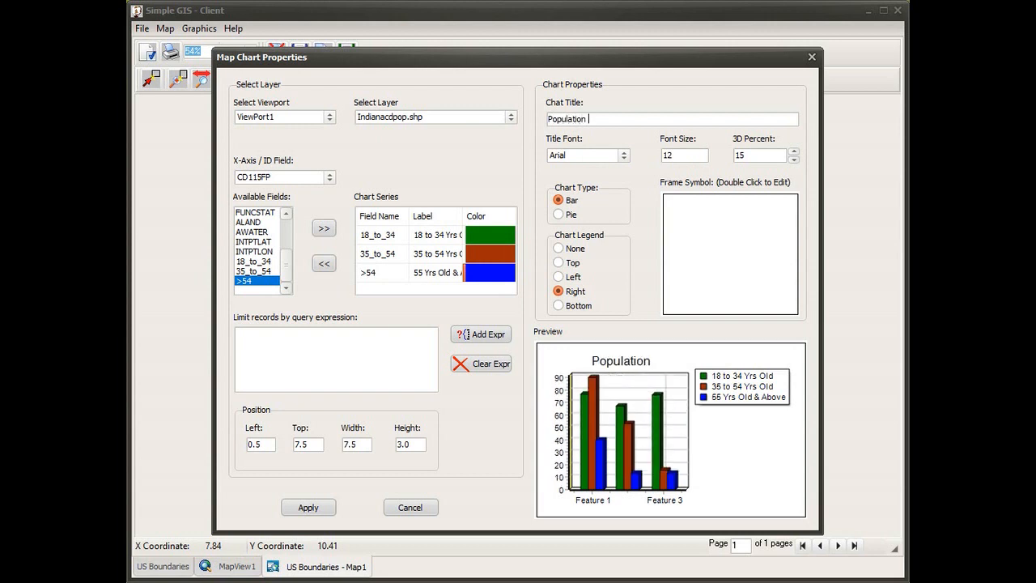
pyautogui.write(' by')
pyautogui.press('BackSpace')
pyautogui.press('BackSpace')
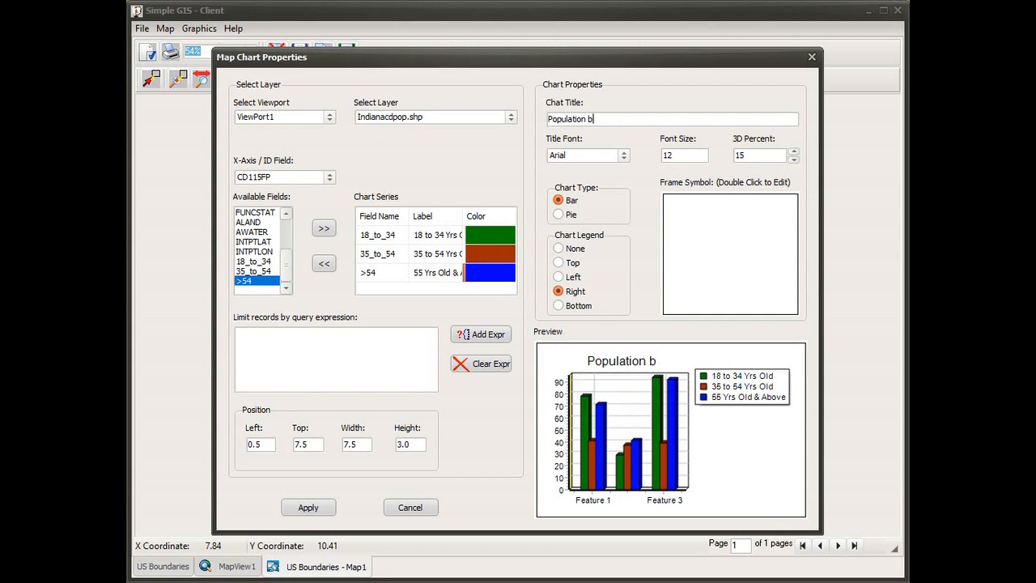
pyautogui.write('Broken')
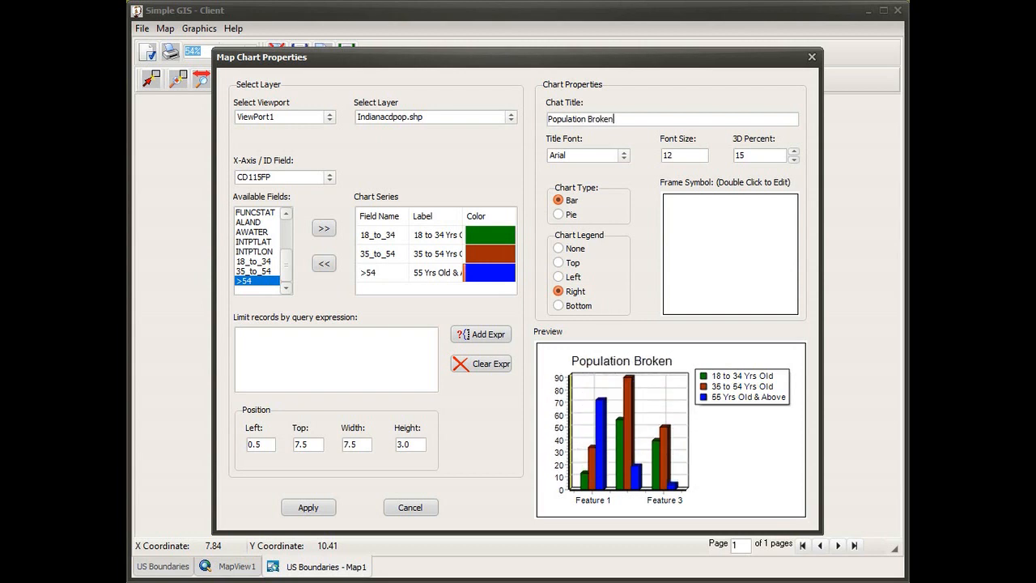
pyautogui.write(' Down by Age')
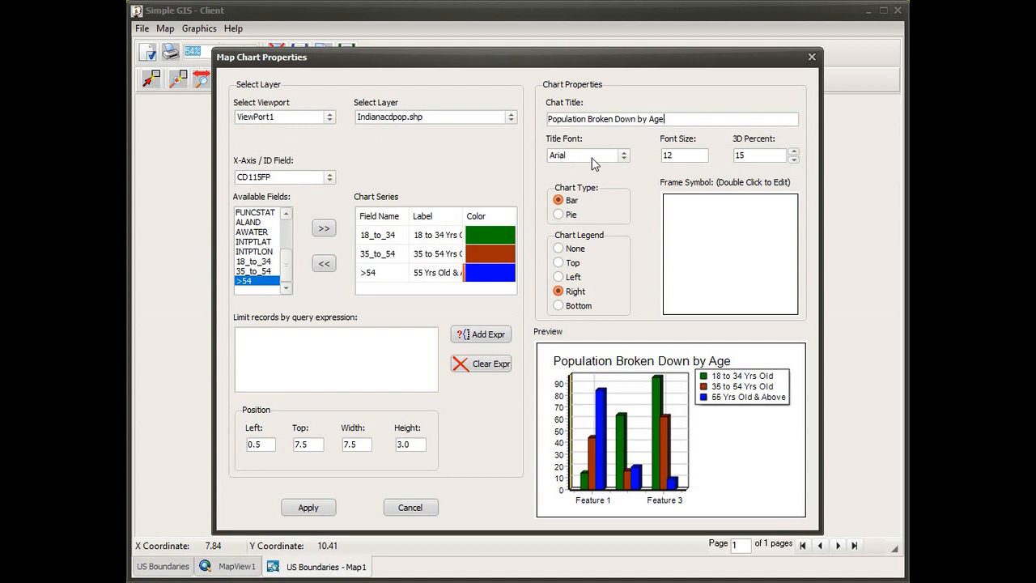
# Try a font size of 24 for the chart title and set it back to 12
pyautogui.click(696, 159)
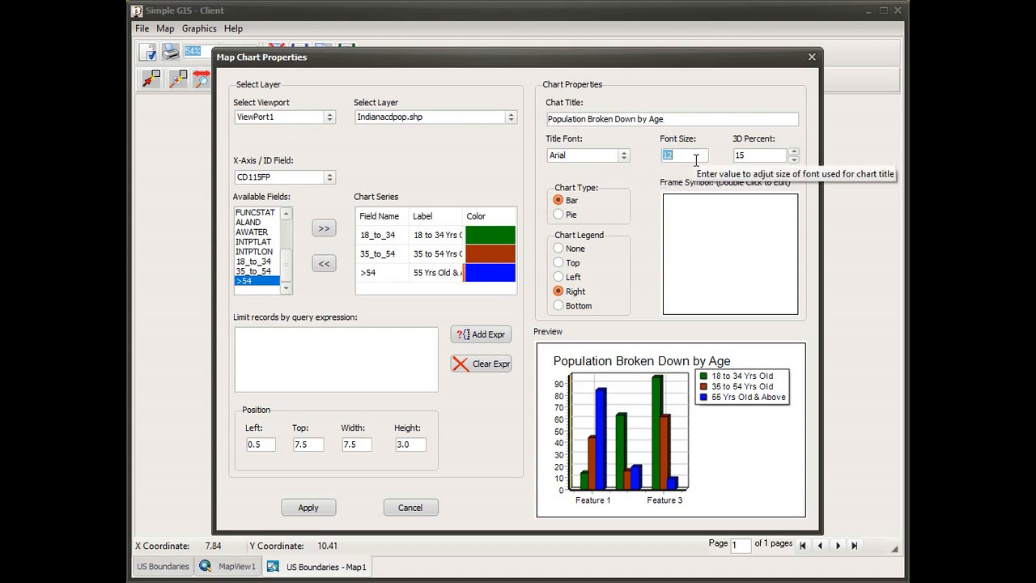
pyautogui.write('24')
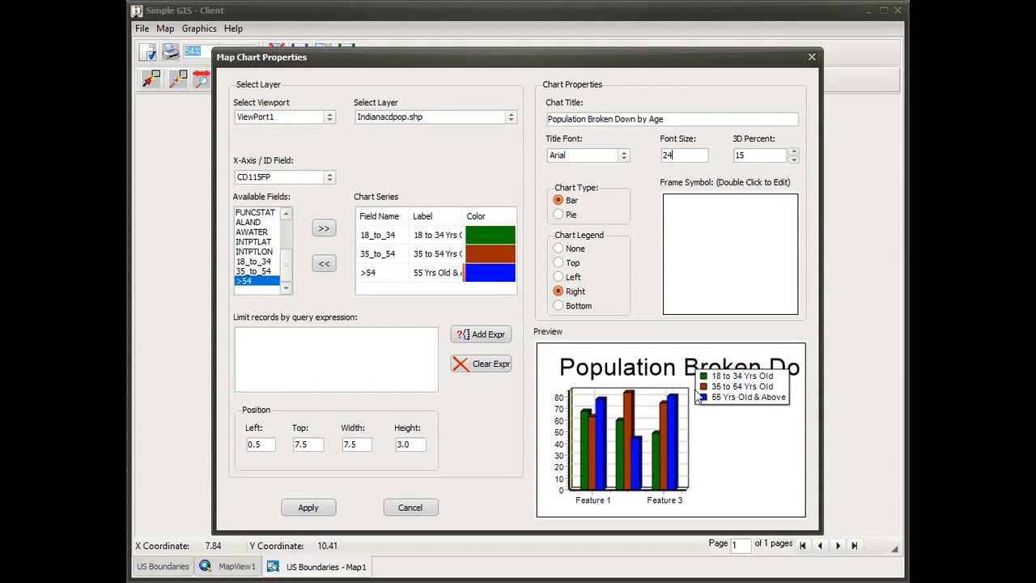
pyautogui.moveTo(690, 158); pyautogui.dragTo(607, 157)
pyautogui.write('12')
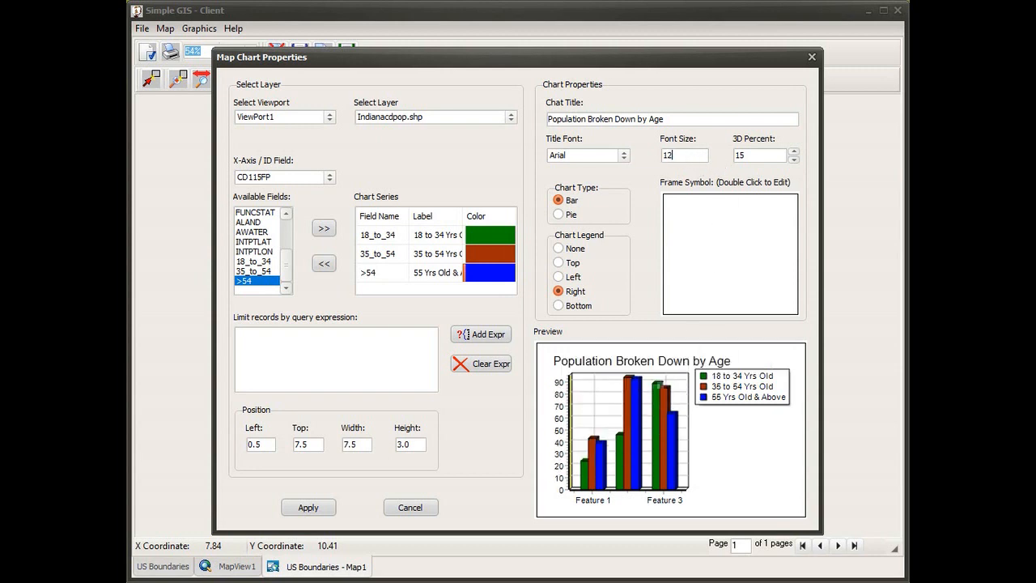
# Try a higher 3D percent for the chart and return it to 15
pyautogui.doubleClick(762, 161)
pyautogui.click(794, 153)
pyautogui.click(794, 152)
pyautogui.click(795, 161)
pyautogui.click(794, 160)
# Try the pie chart type and switch the chart back to bar
pyautogui.click(560, 214)
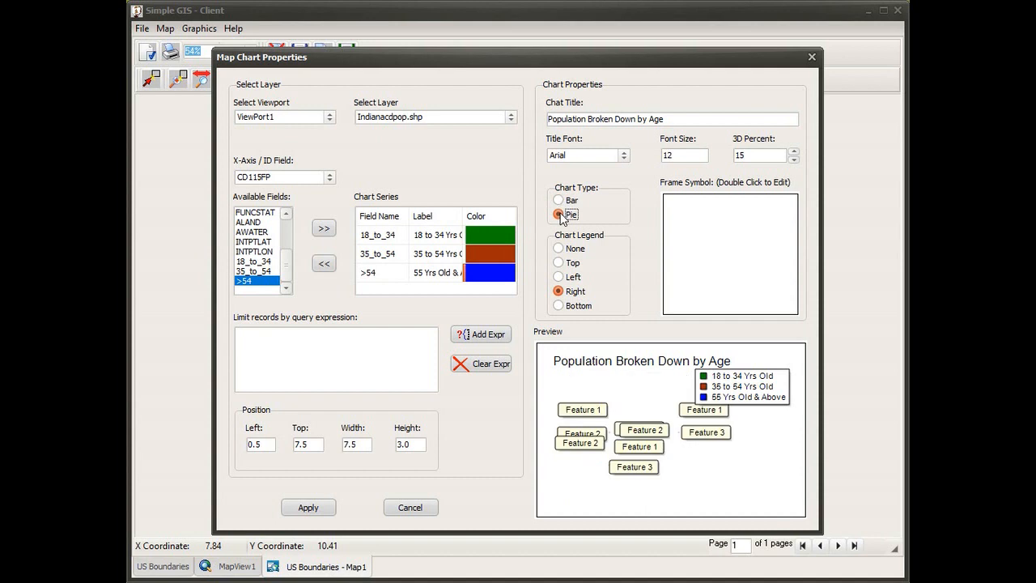
pyautogui.click(565, 200)
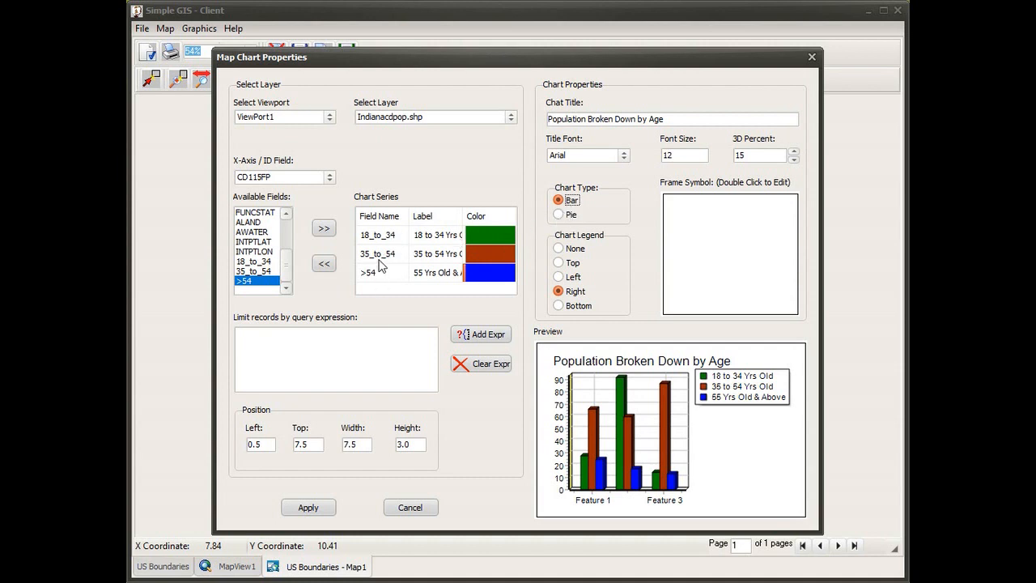
pyautogui.moveTo(383, 275)
# Try the chart legend options None, Top and Left, and return the legend to Right
pyautogui.click(570, 248)
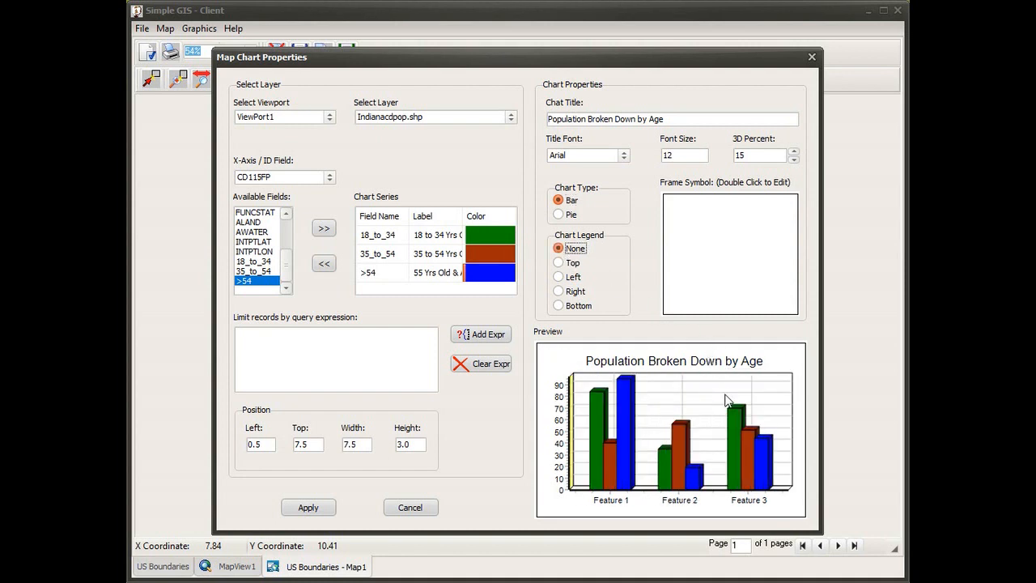
pyautogui.click(561, 263)
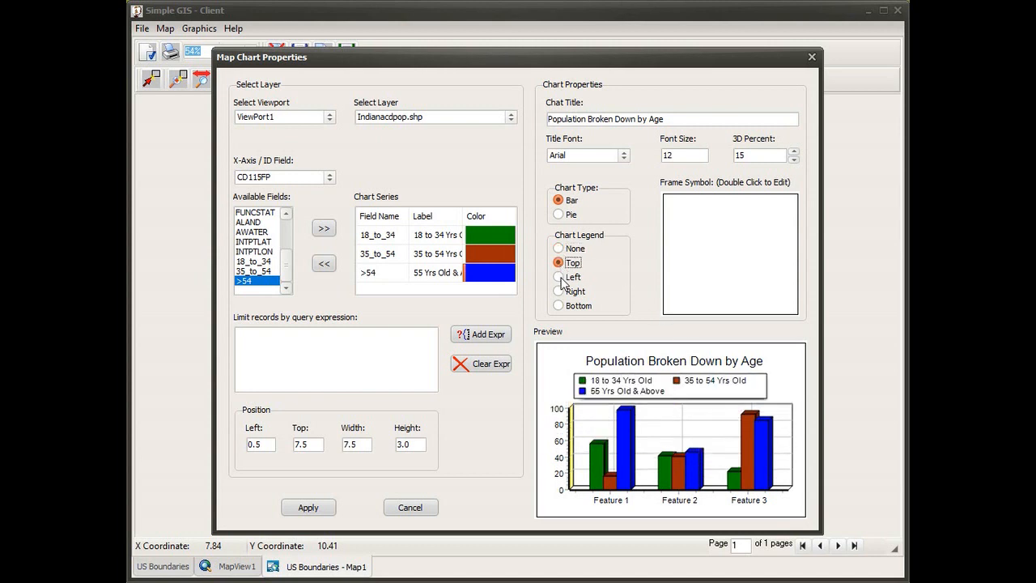
pyautogui.click(560, 278)
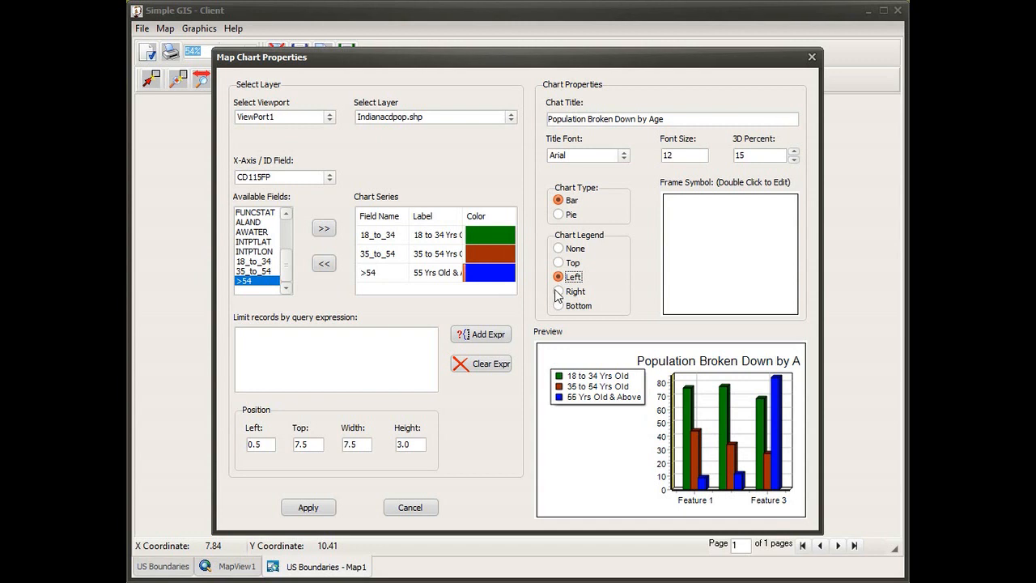
pyautogui.click(559, 290)
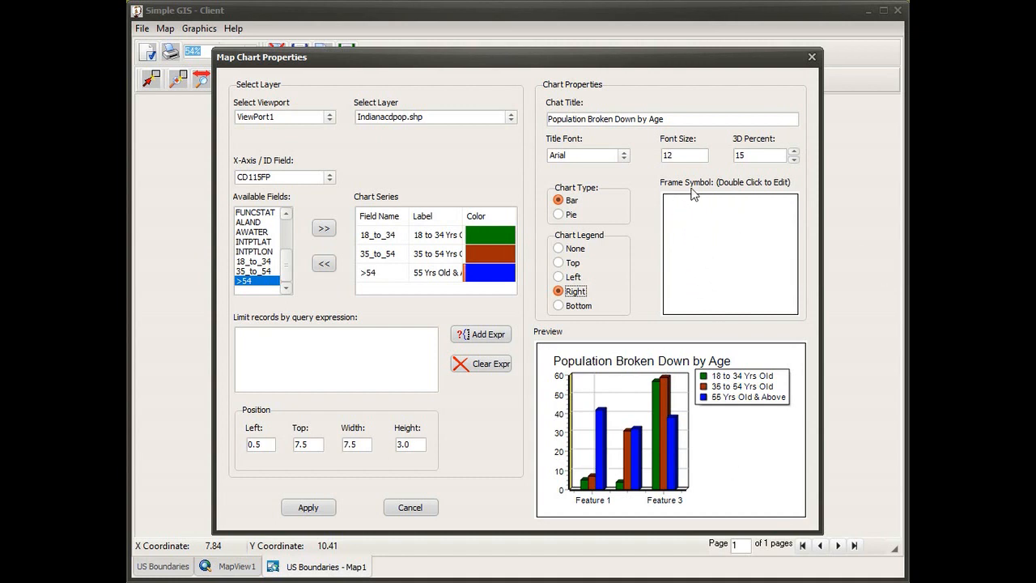
# Try the solid light red fill with a red outline as the chart's frame symbol
pyautogui.doubleClick(728, 277)
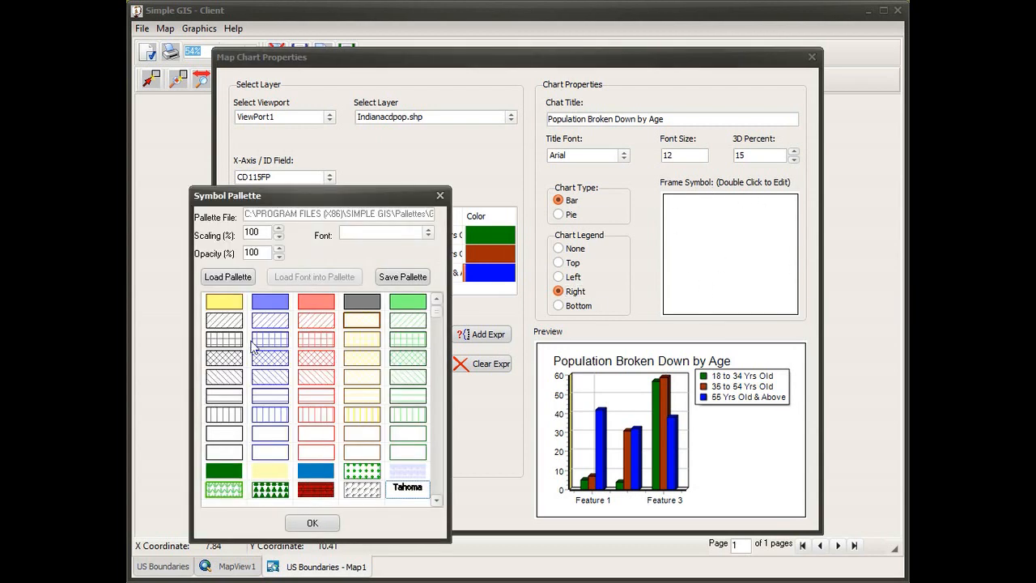
pyautogui.click(315, 304)
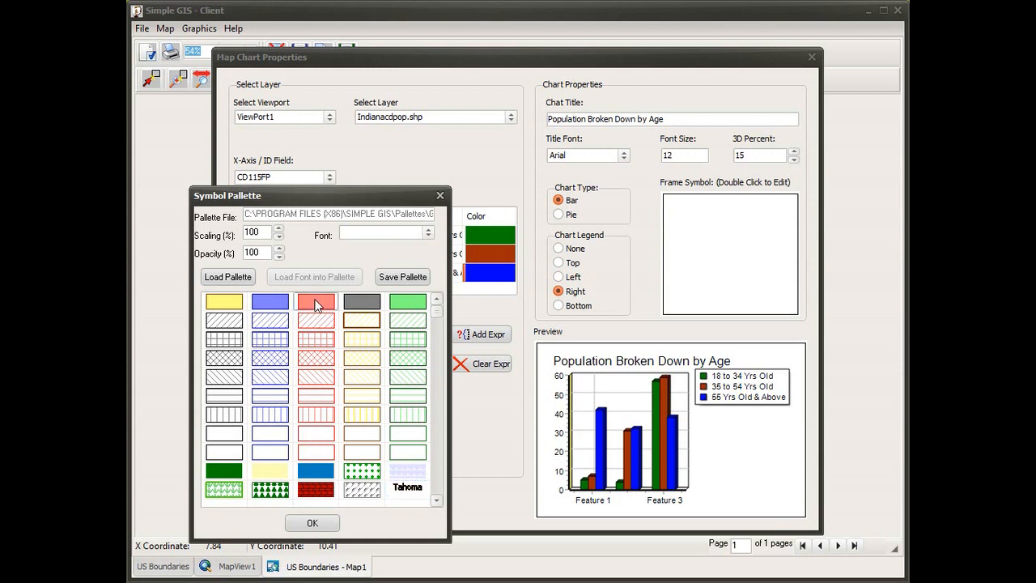
pyautogui.click(315, 523)
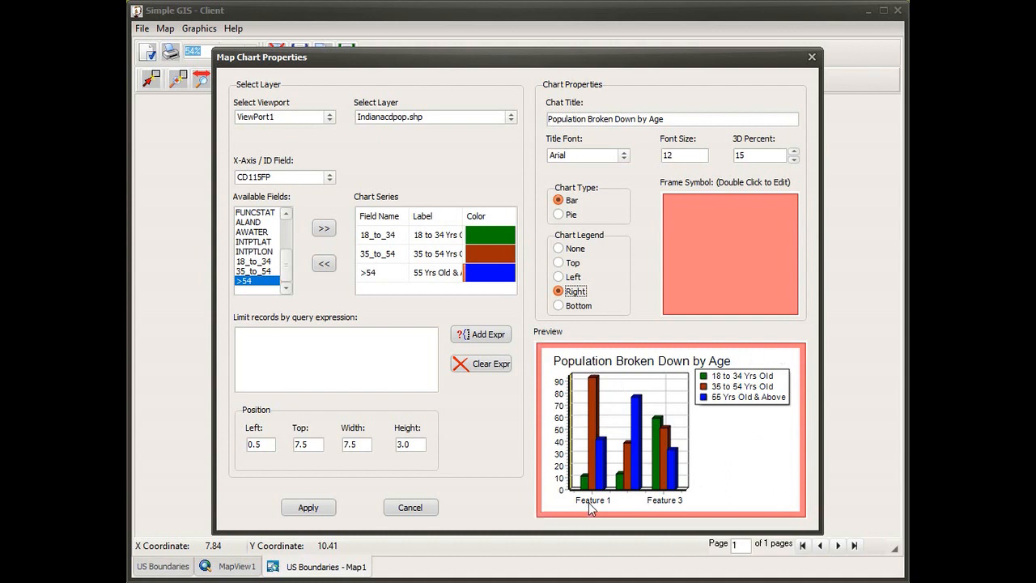
# Set the chart's frame symbol to the unfilled black outline and apply the chart properties to the layout
pyautogui.doubleClick(732, 237)
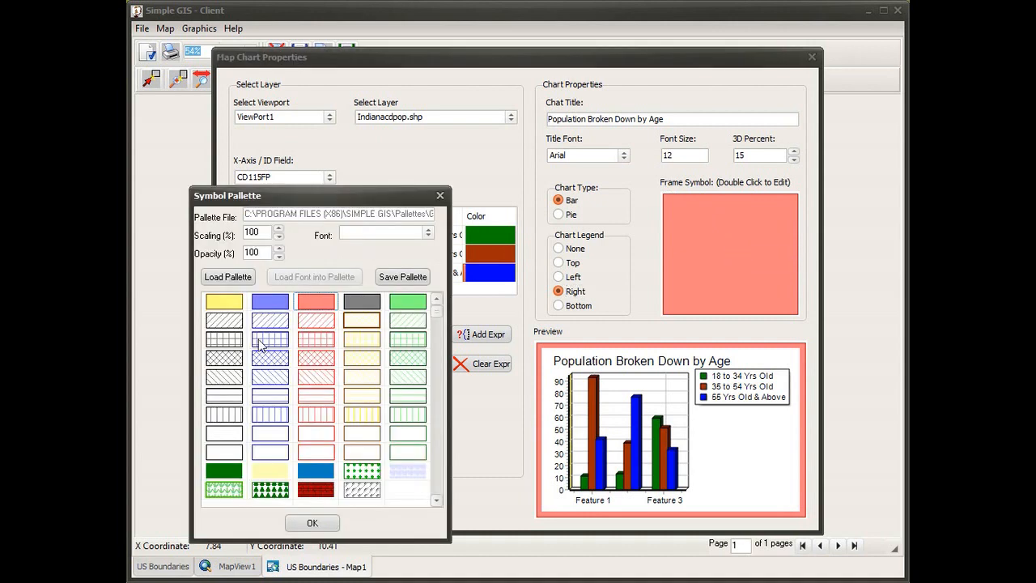
pyautogui.click(216, 434)
pyautogui.click(312, 524)
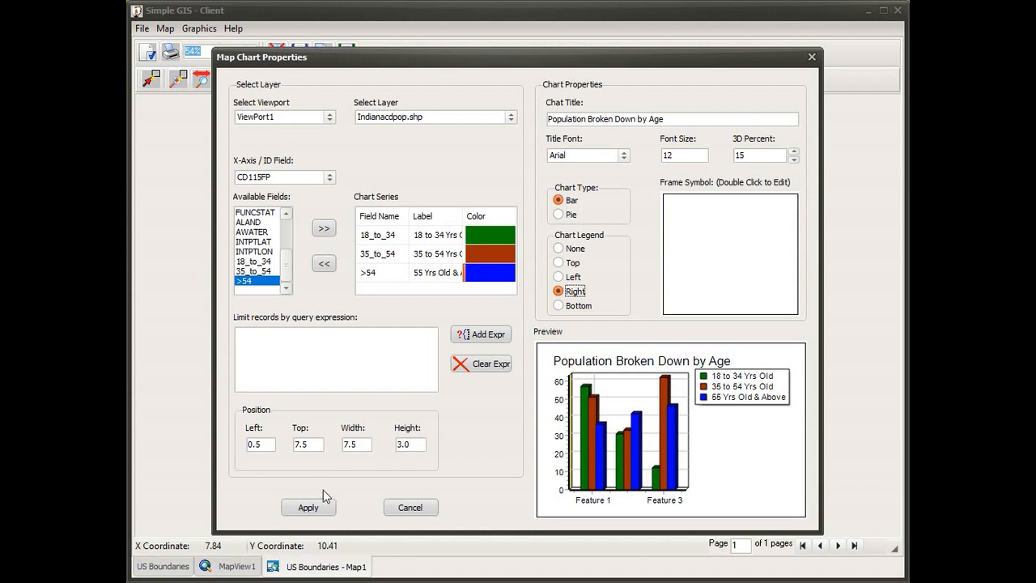
pyautogui.click(308, 510)
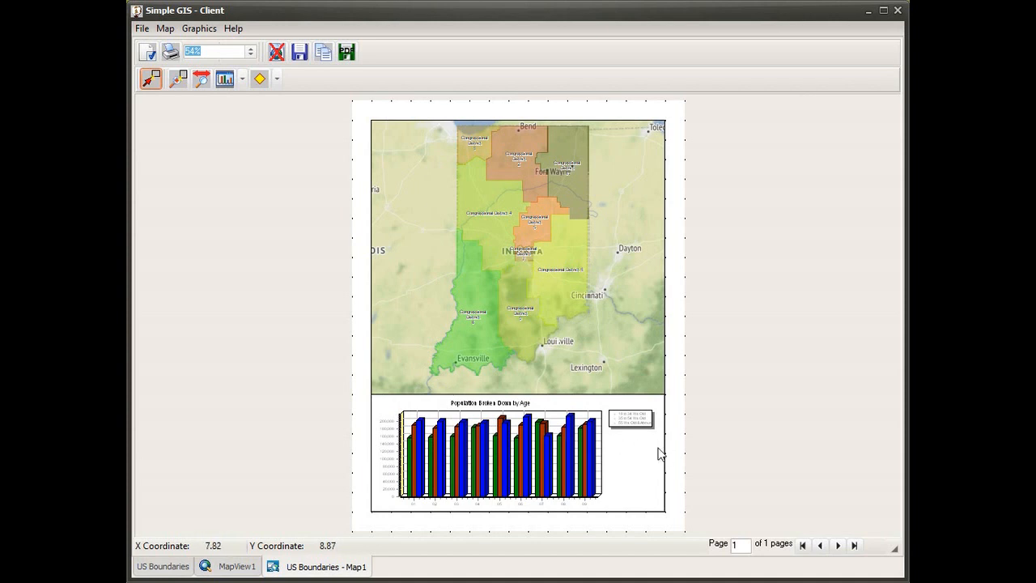
# Zoom in on the population chart below the map to examine its bars and legend, and fit the whole page in view again
pyautogui.click(179, 79)
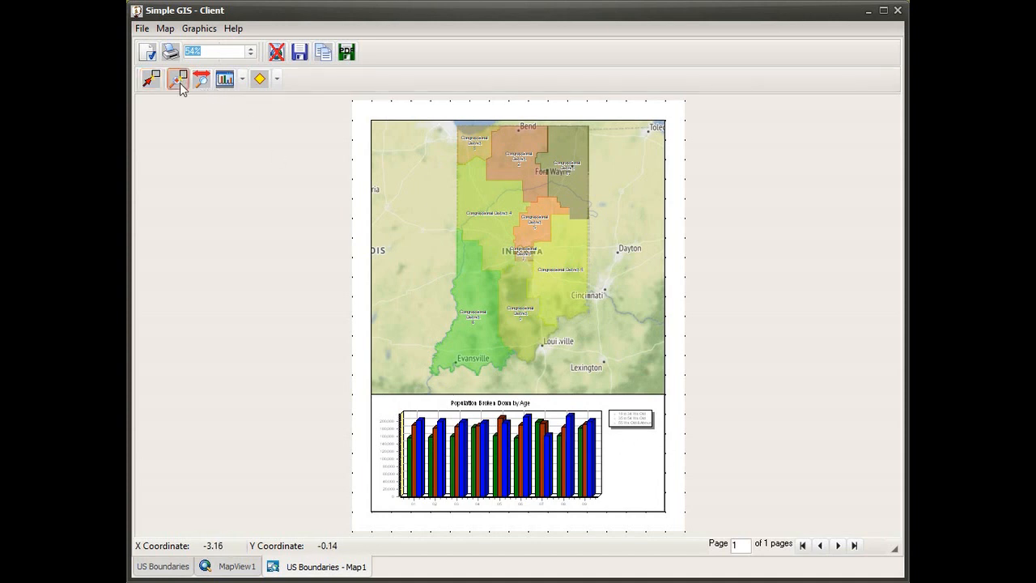
pyautogui.moveTo(352, 355); pyautogui.dragTo(688, 522)
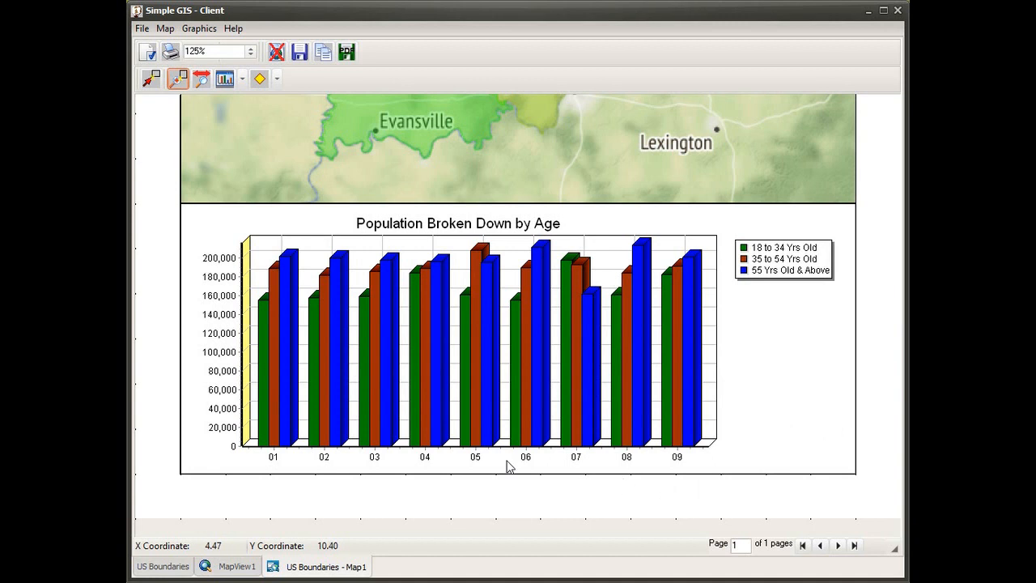
pyautogui.click(251, 52)
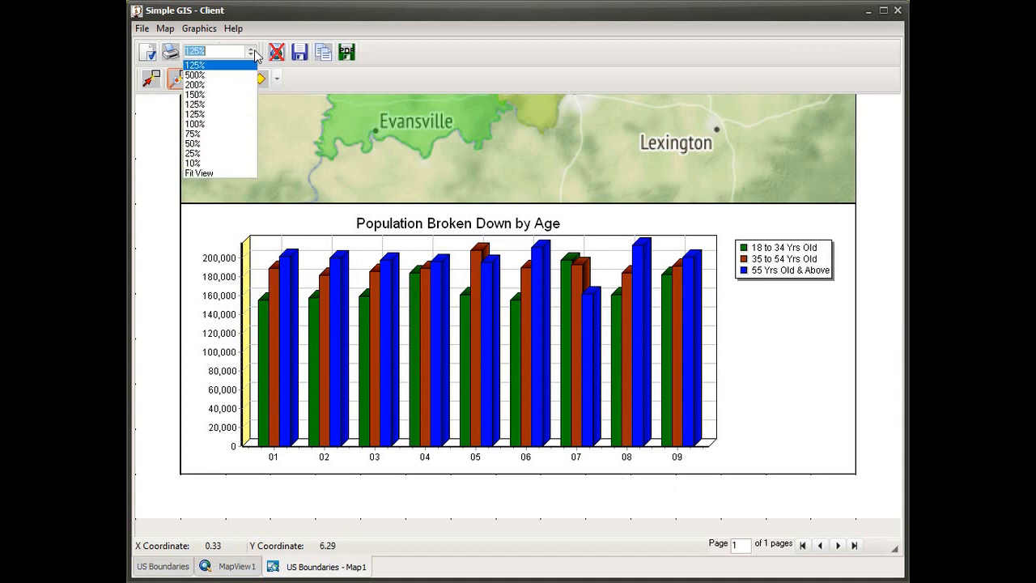
pyautogui.click(200, 173)
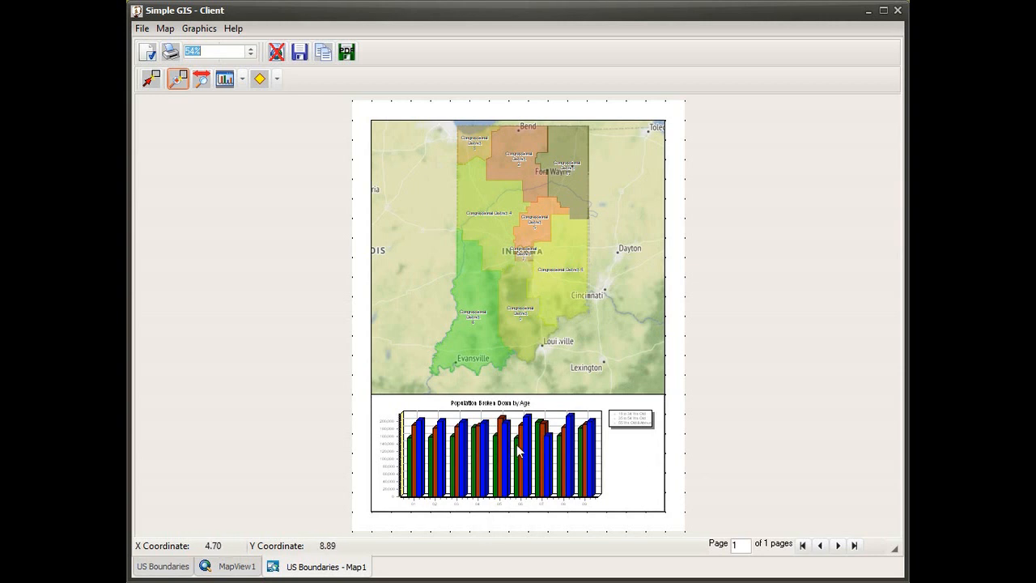
# Reopen the properties of the chart placed on the layout to review its settings, and close them without changes
pyautogui.click(152, 81)
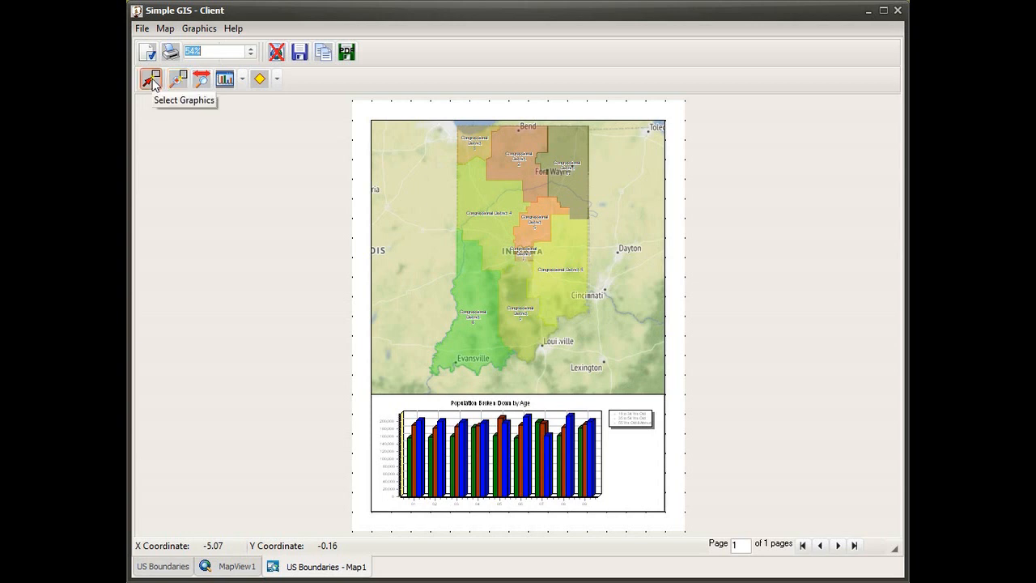
pyautogui.doubleClick(632, 476)
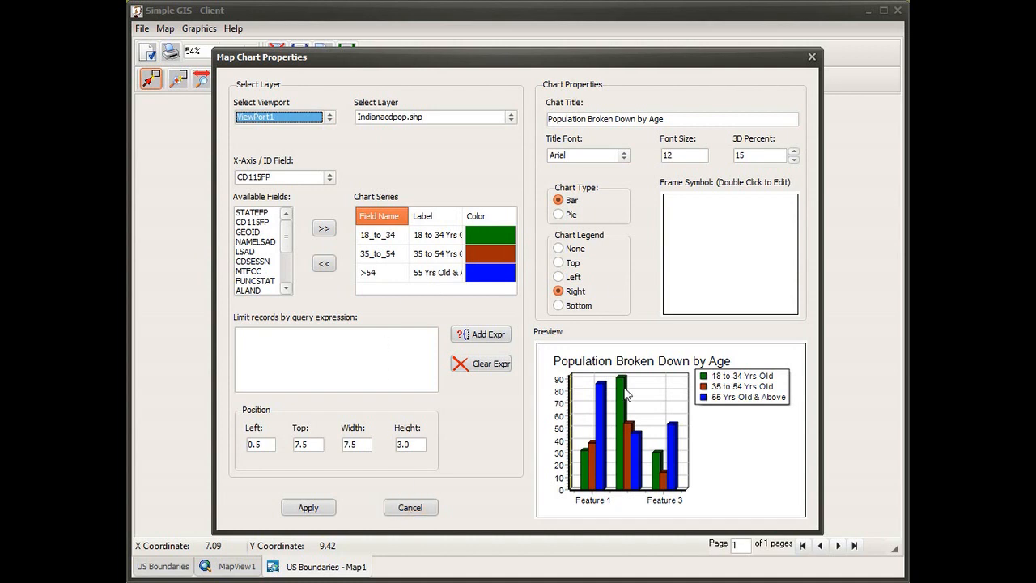
pyautogui.click(414, 511)
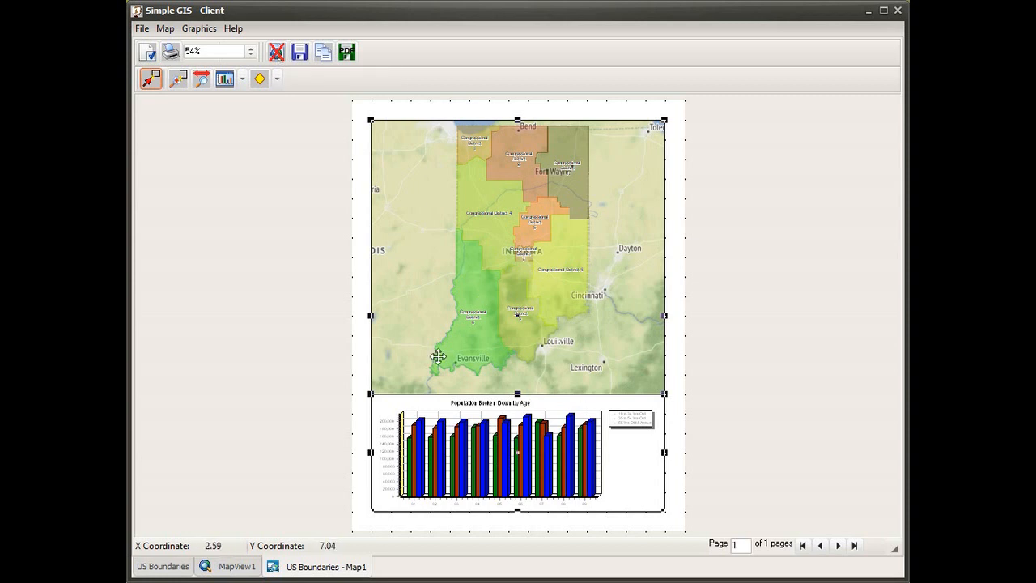
# Switch the layout to interactive map navigation, zoom the map viewport in on central Indiana and pan it to the state's southern districts
pyautogui.click(276, 53)
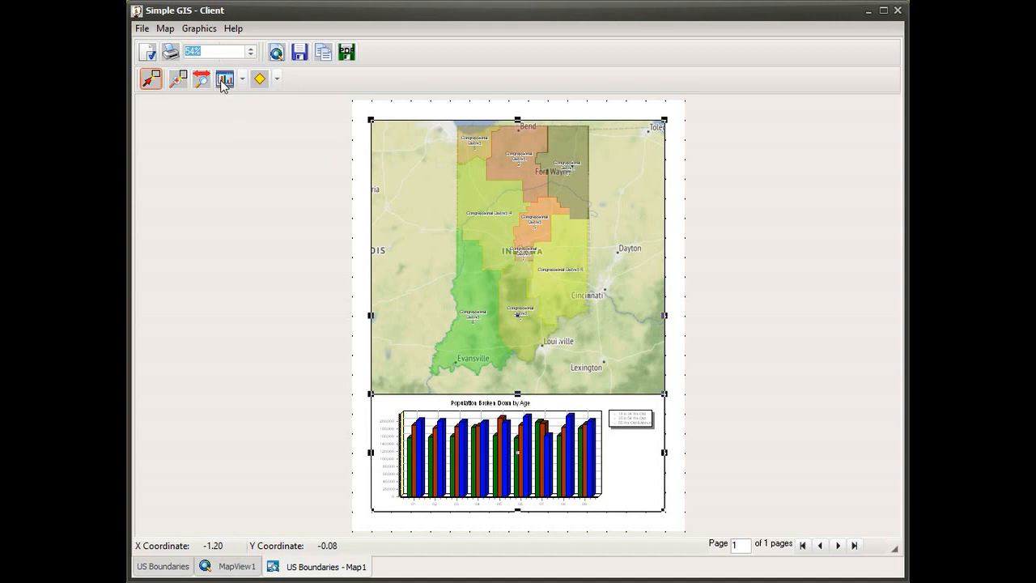
pyautogui.click(179, 79)
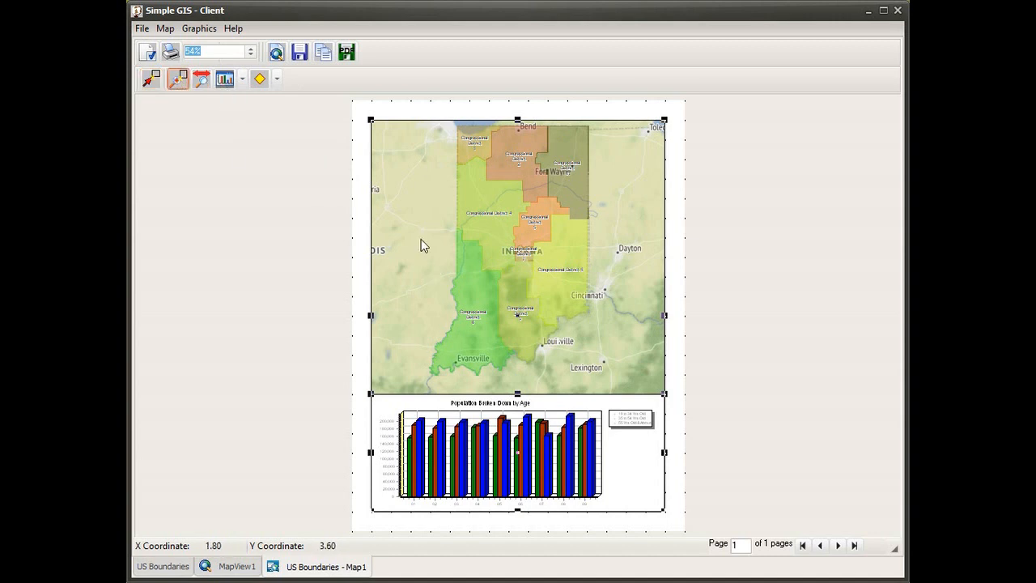
pyautogui.moveTo(407, 216); pyautogui.dragTo(608, 373)
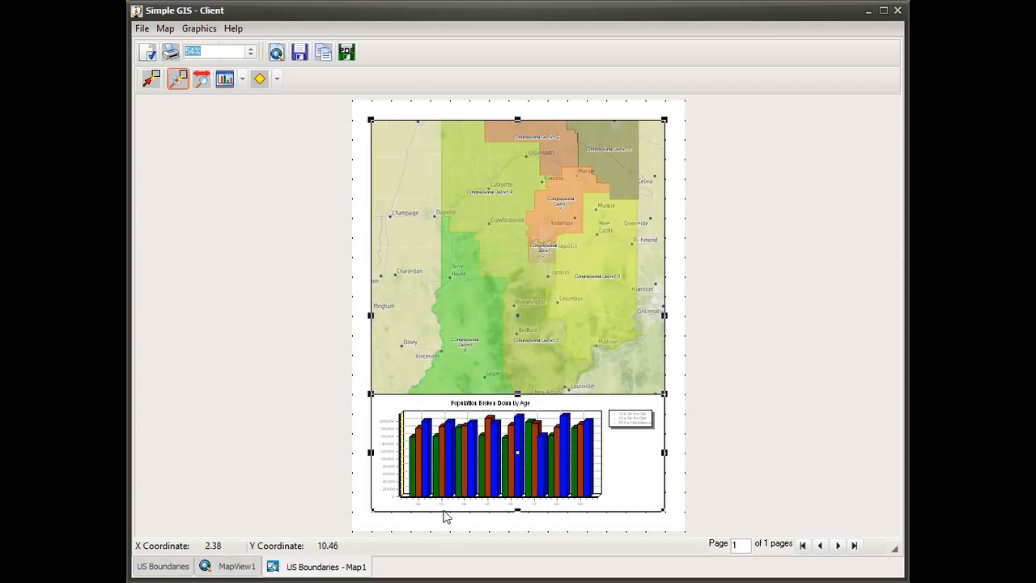
pyautogui.moveTo(518, 375); pyautogui.dragTo(519, 215)
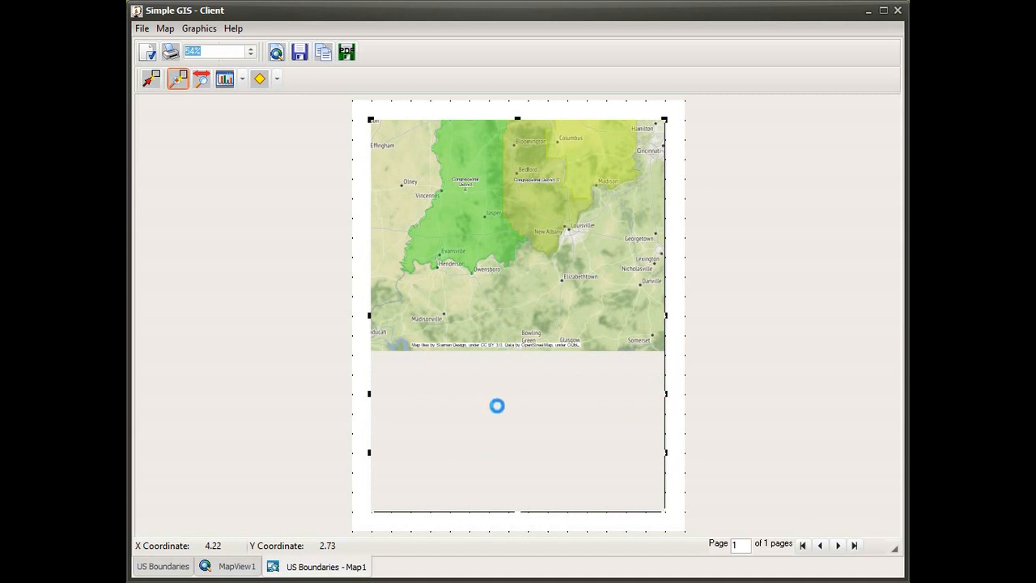